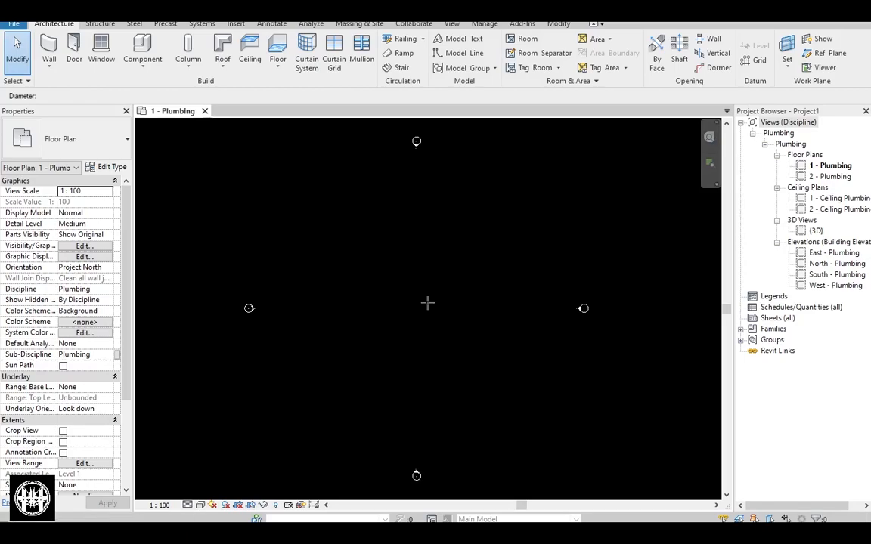
Start the Pipe command and select the PVC - DWV pipe type
key("p")
key("i")
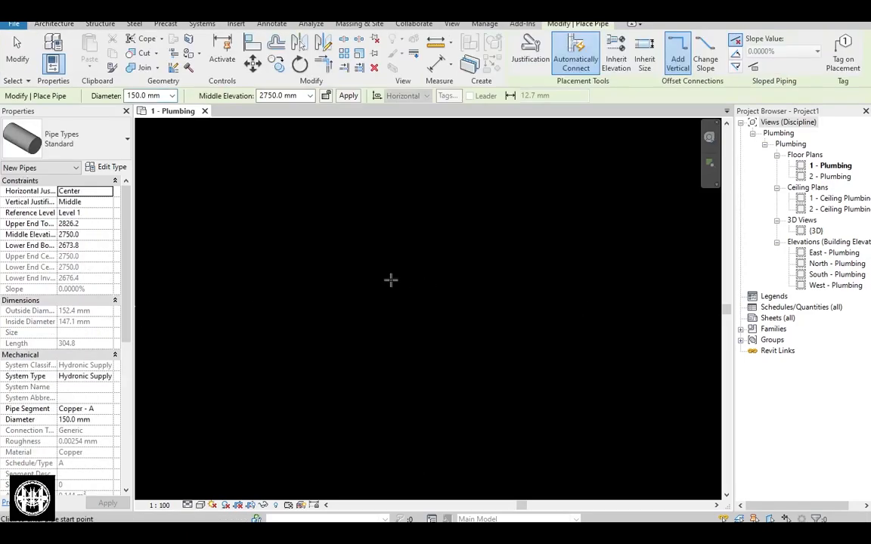
left_click(484, 283)
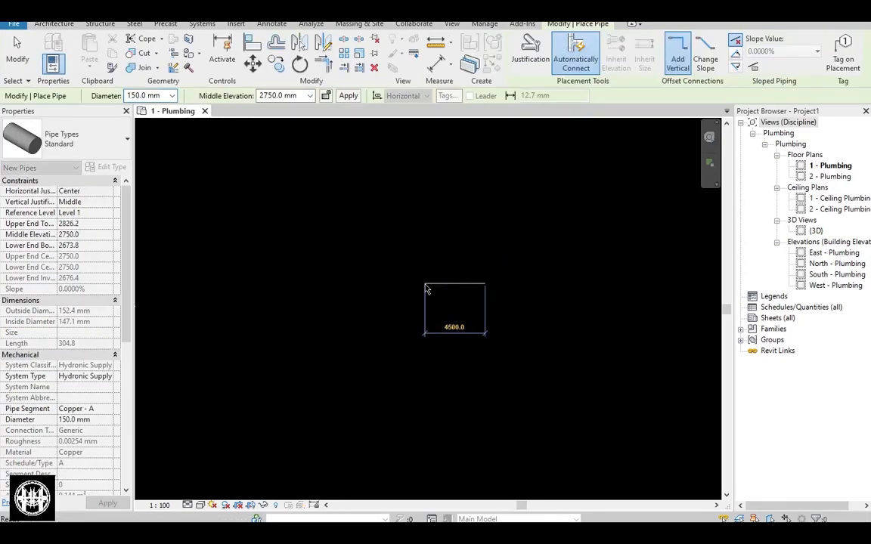
key("Escape")
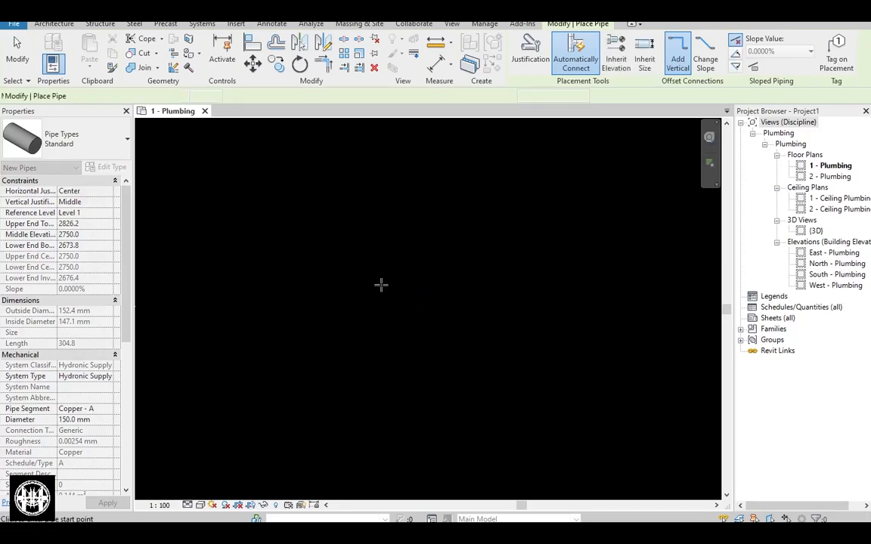
middle_click_drag(439, 312, 466, 269)
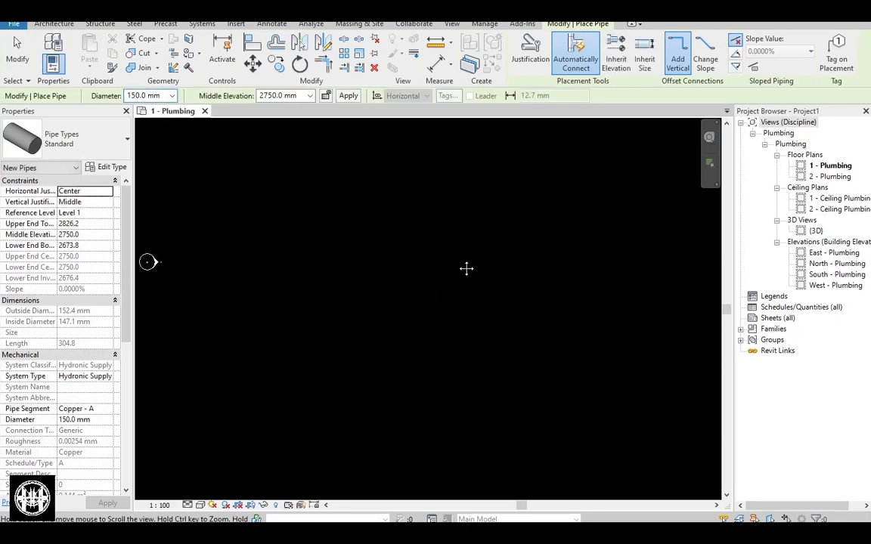
left_click(76, 139)
left_click(54, 199)
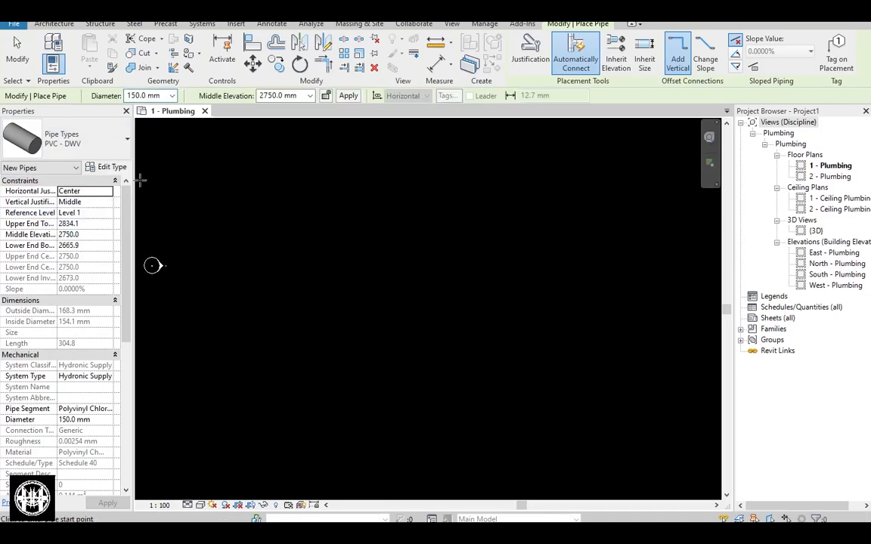
Open the routing preferences of the PVC - DWV pipe type
left_click(114, 168)
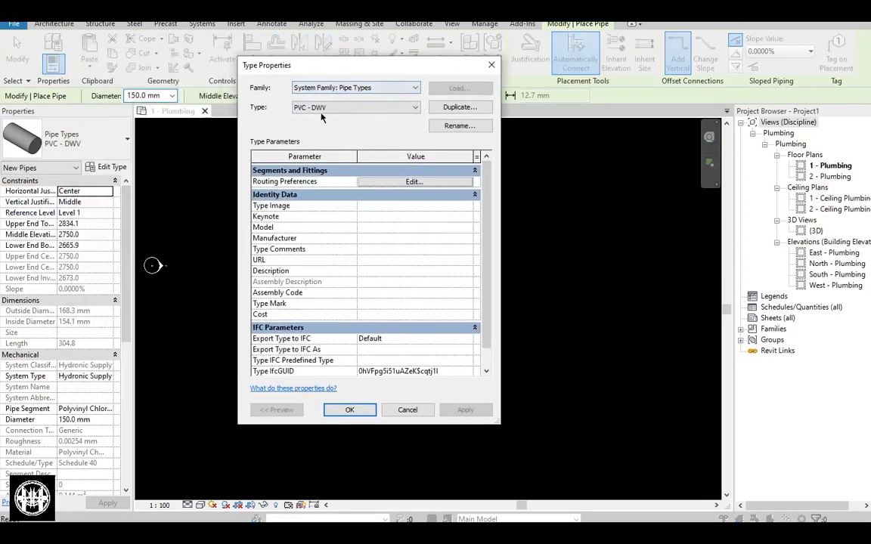
left_click_drag(363, 67, 393, 83)
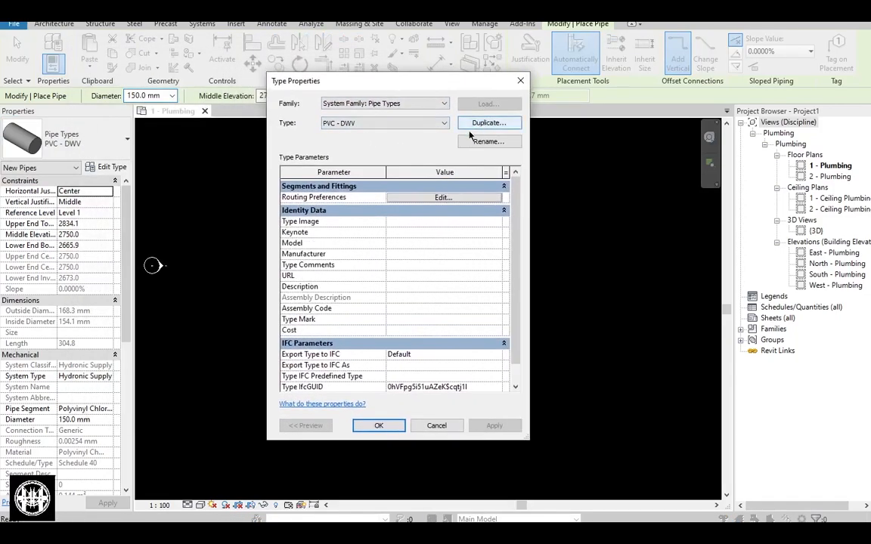
left_click(425, 198)
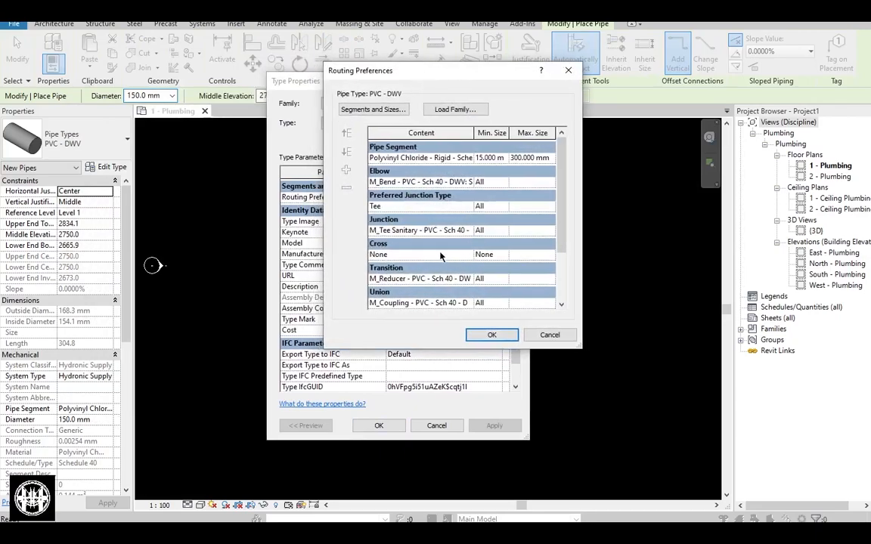
Set the Cross entry's size range to All and try to choose a cross fitting for it
left_click(504, 257)
left_click(481, 275)
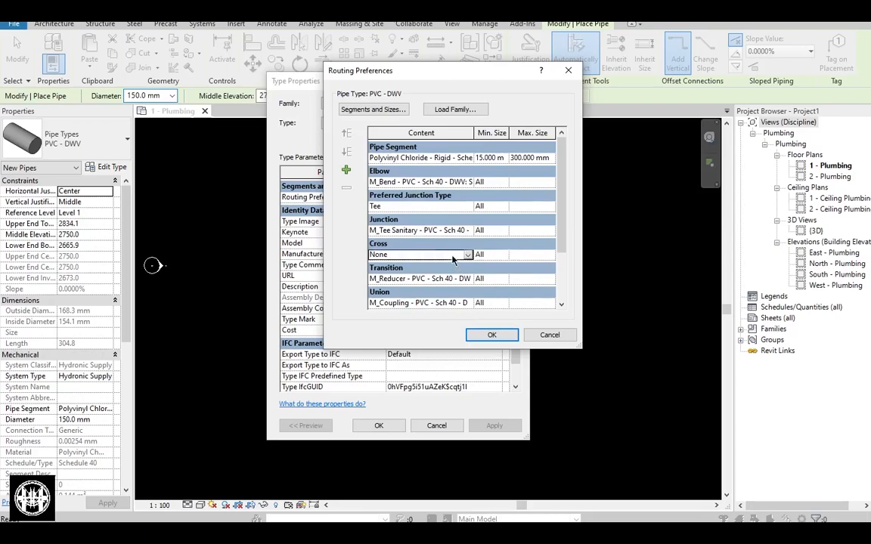
left_click(467, 256)
left_click(428, 252)
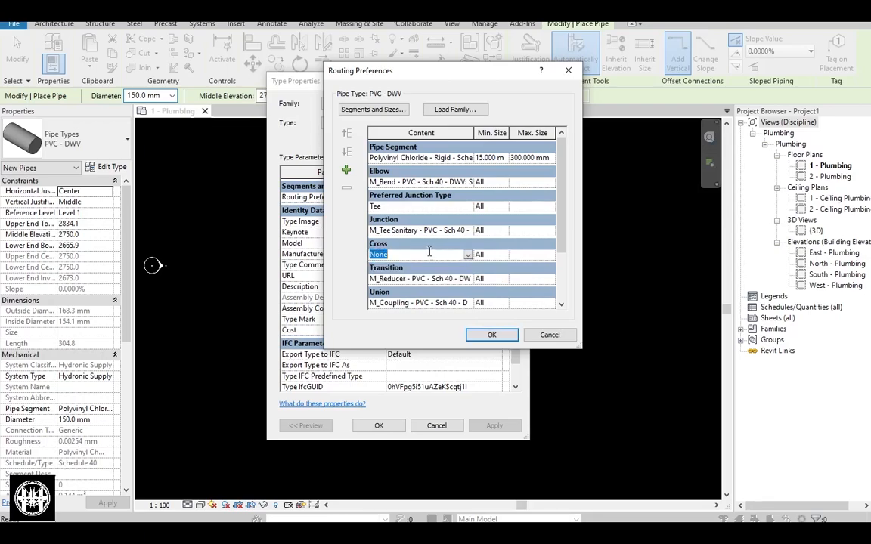
Load the family M_Cross - PVC - Sch 40.rfa from the English library folder US > Pipe > Fittings > PVC > Sch 40 > Socket-Type
left_click(449, 111)
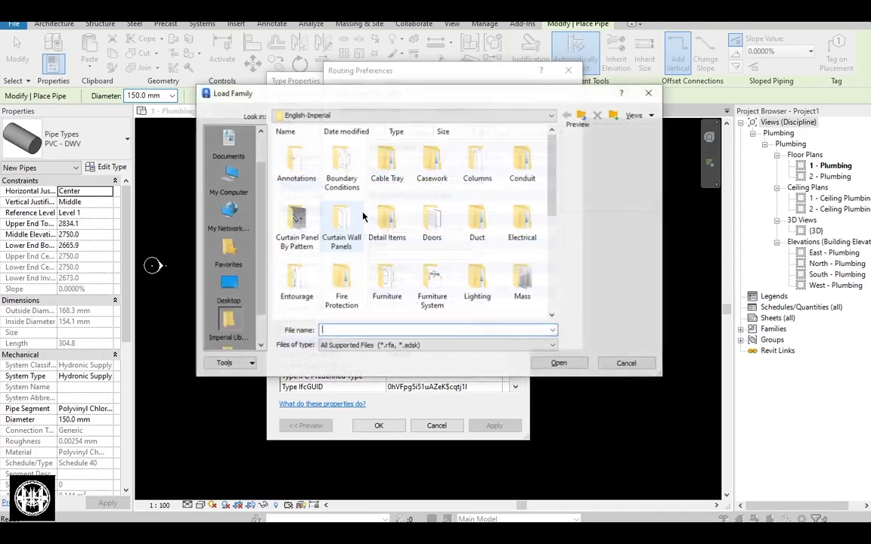
left_click(582, 115)
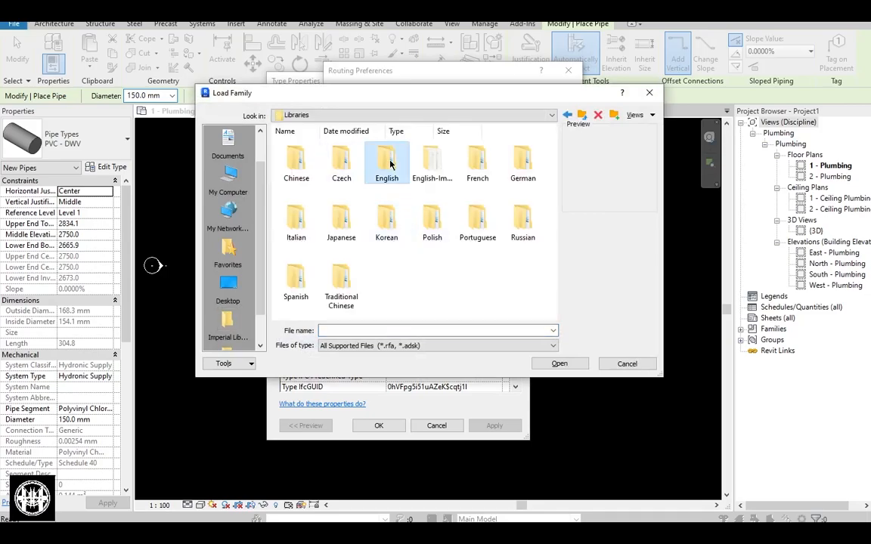
double_click(387, 160)
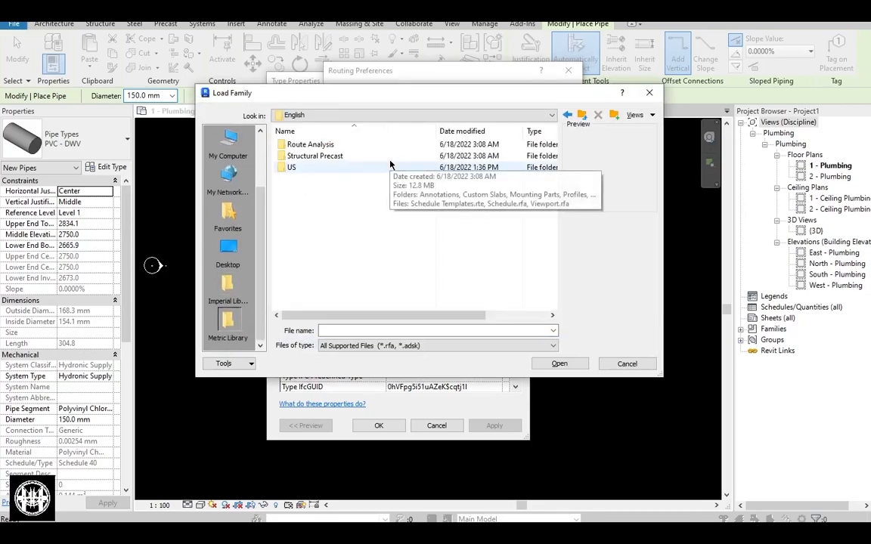
double_click(346, 168)
scroll(344, 182, "down", 6)
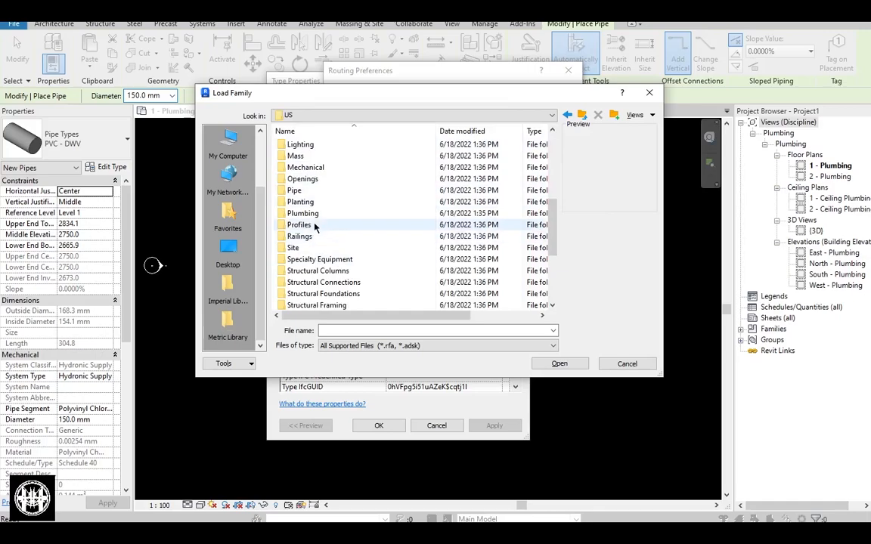
double_click(302, 191)
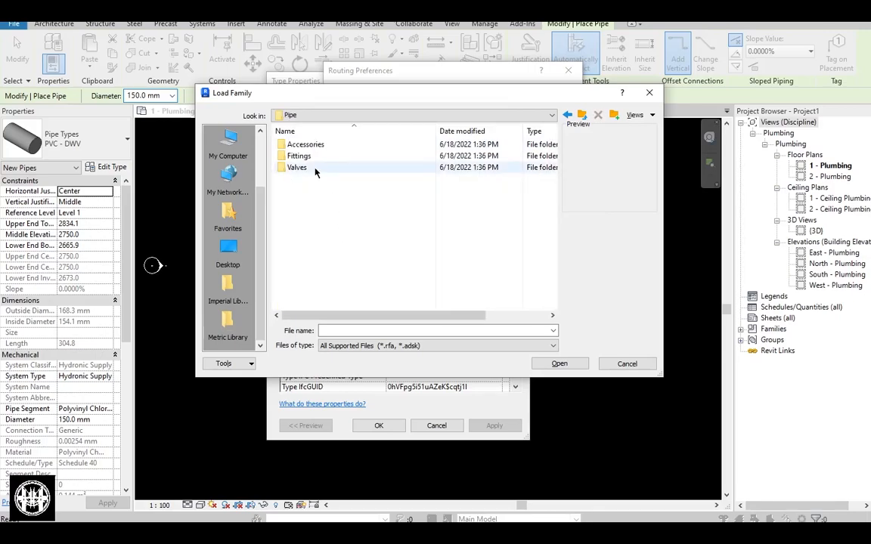
double_click(298, 154)
double_click(295, 213)
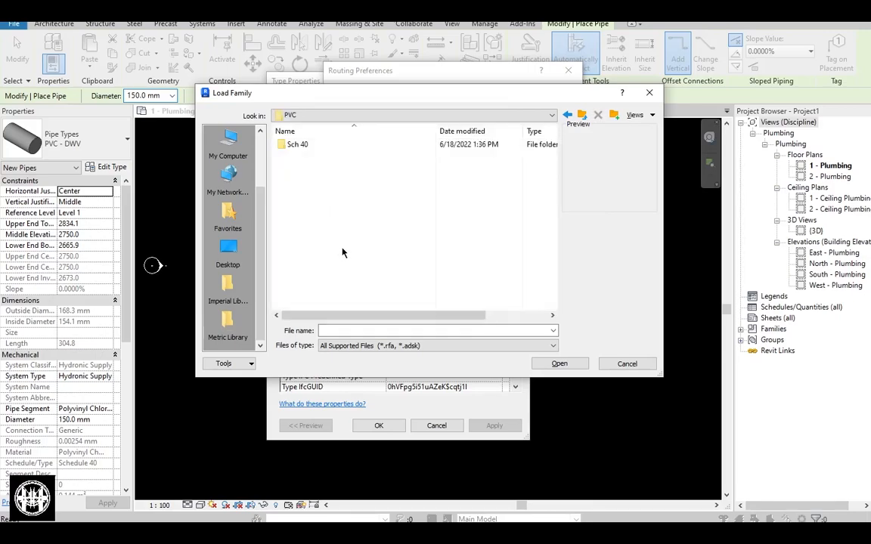
double_click(308, 144)
double_click(312, 148)
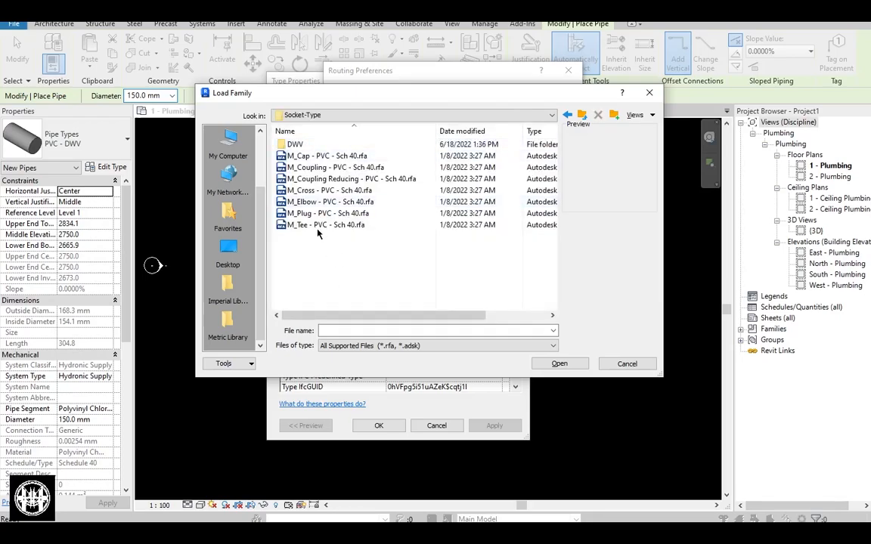
left_click(324, 191)
left_click(559, 364)
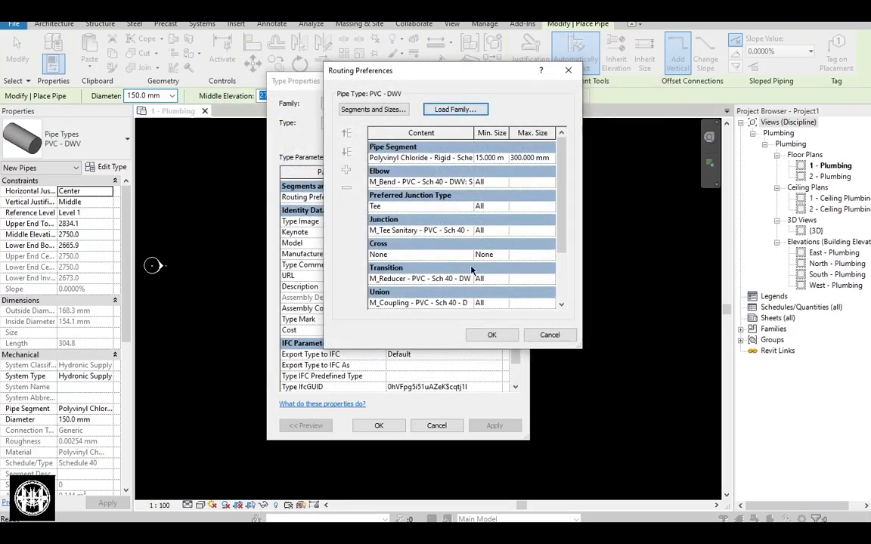
Assign M_Cross - PVC - Sch 40: Standard as the Cross fitting with size range All, and confirm the pipe type settings
left_click(466, 256)
left_click(449, 276)
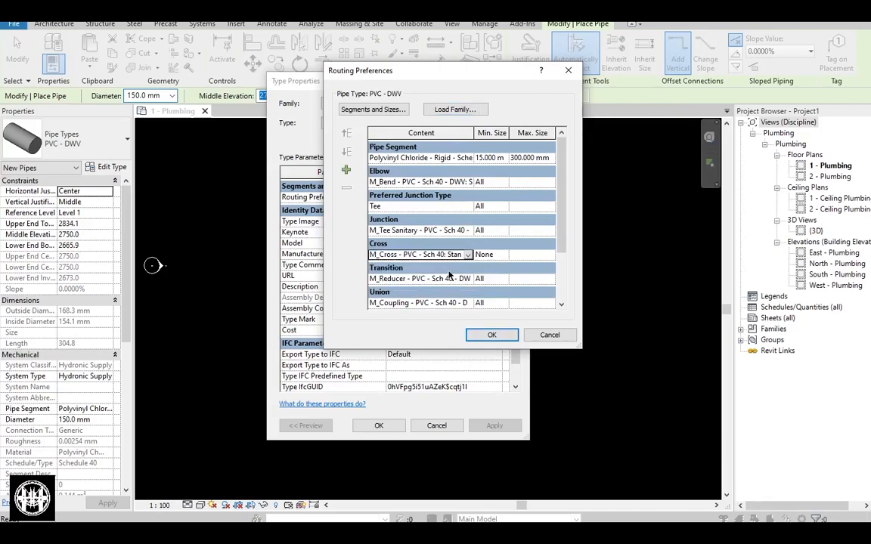
left_click(503, 255)
left_click(484, 274)
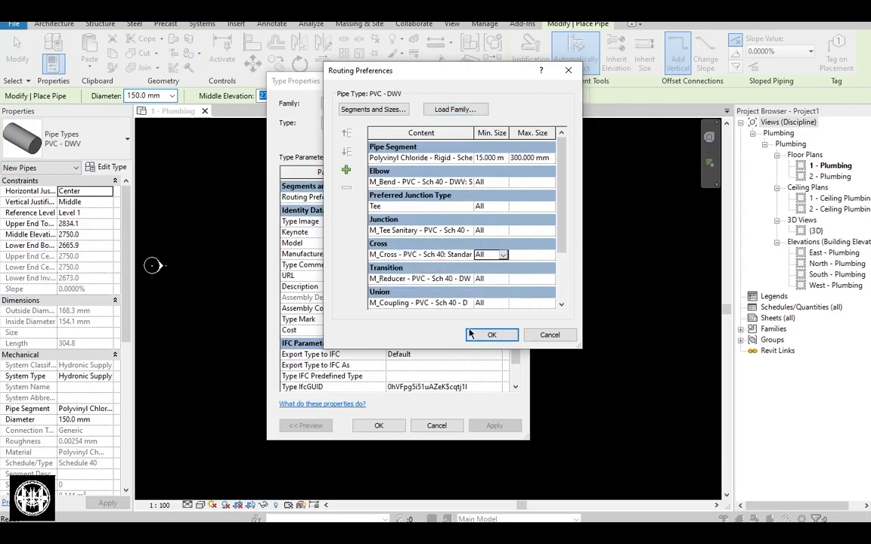
left_click_drag(468, 74, 476, 70)
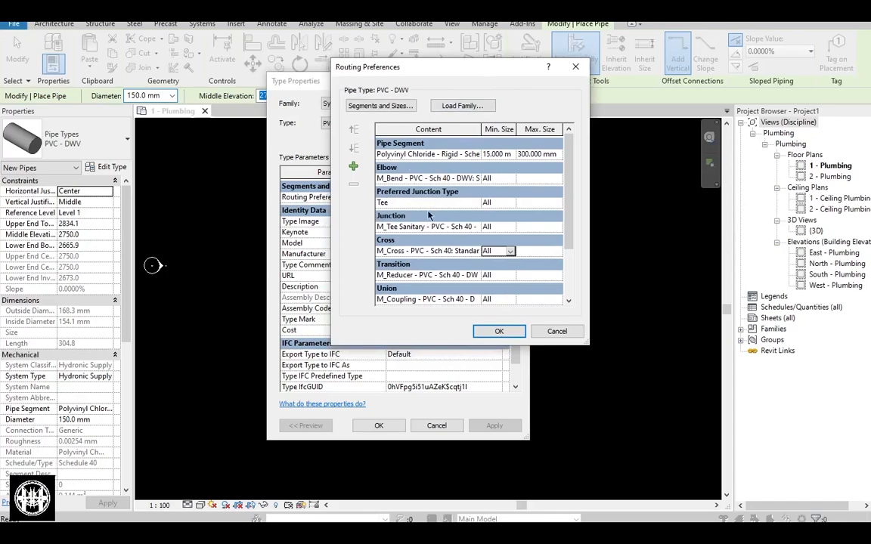
scroll(425, 250, "down", 2)
left_click(495, 331)
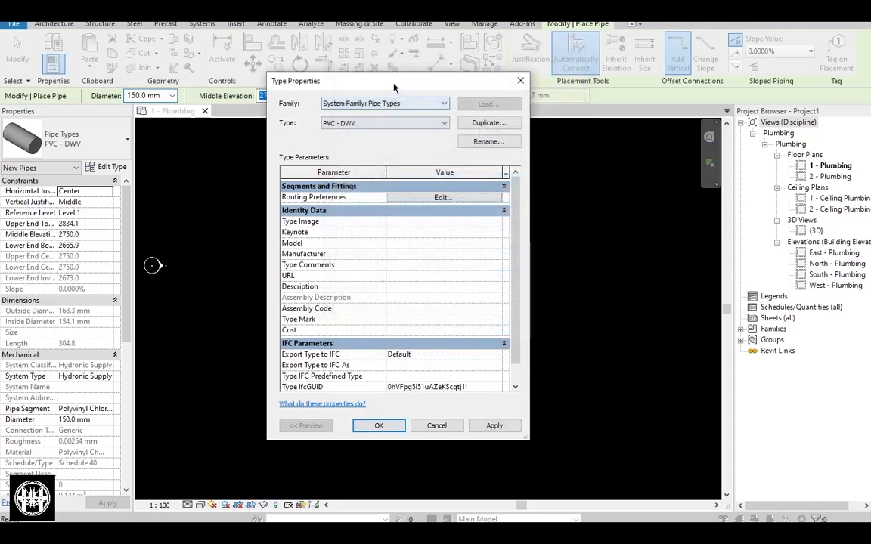
left_click_drag(393, 85, 432, 94)
left_click(420, 433)
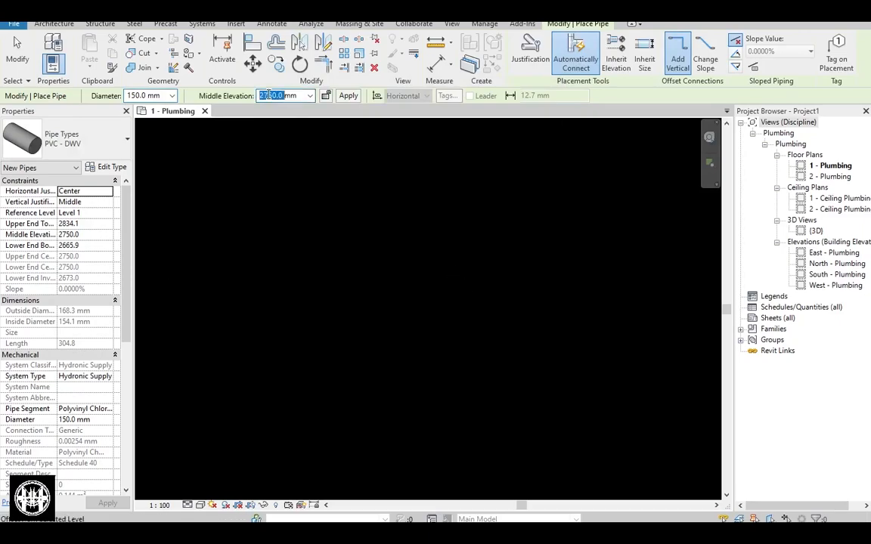
Draw a 150 mm pipe run in the plan, continuing horizontally from the vertical riser at a middle elevation of 500 mm
left_click(411, 285)
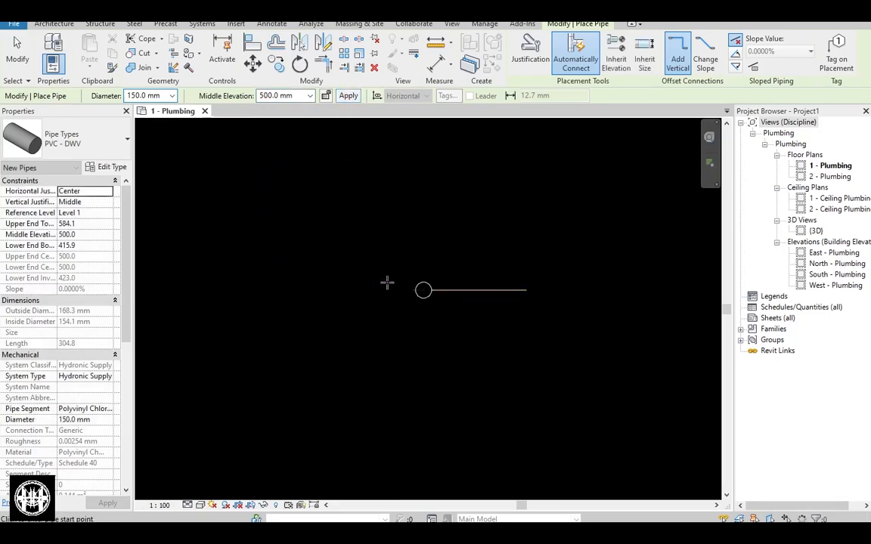
middle_click_drag(401, 310, 430, 313)
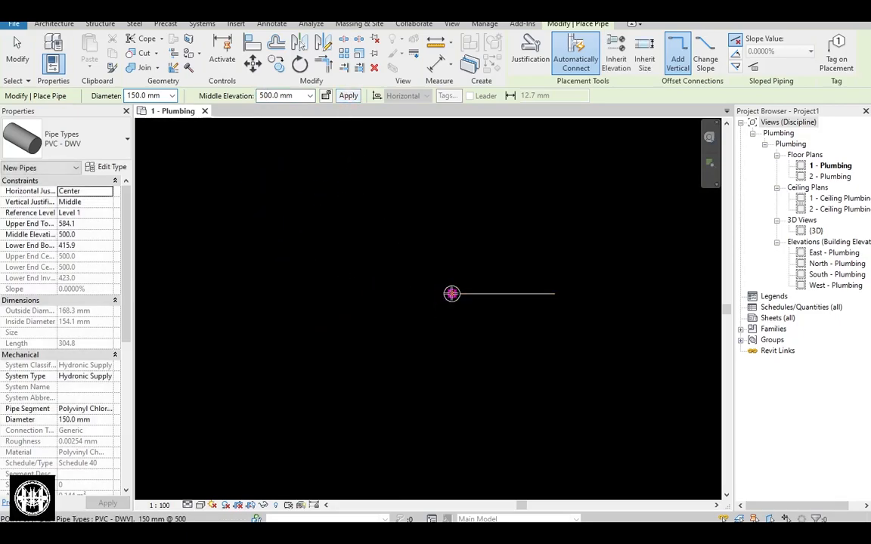
left_click(451, 293)
left_click(360, 294)
key("Escape")
key("Escape")
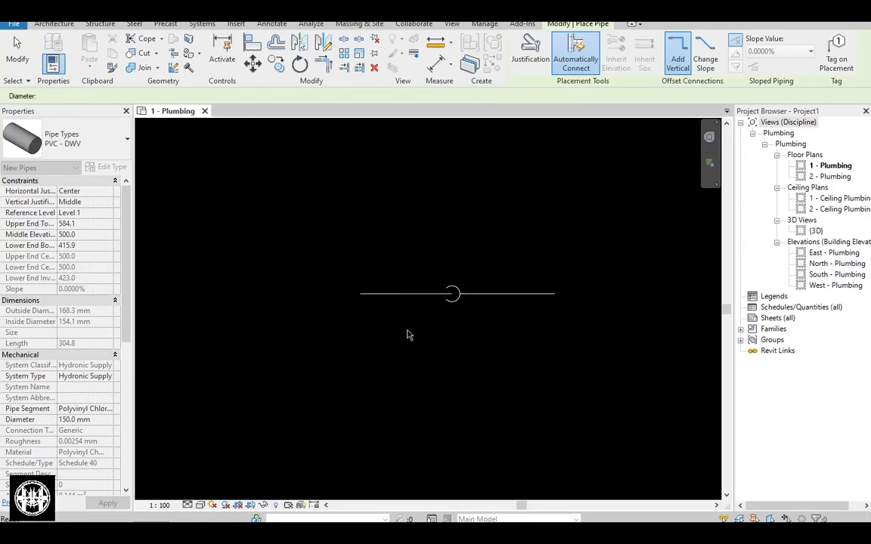
Show the pipe run in the 3D view with Fine detail level and the Shaded visual style
key("3")
key("d")
scroll(381, 345, "up", 3)
middle_click_drag(383, 348, 433, 357)
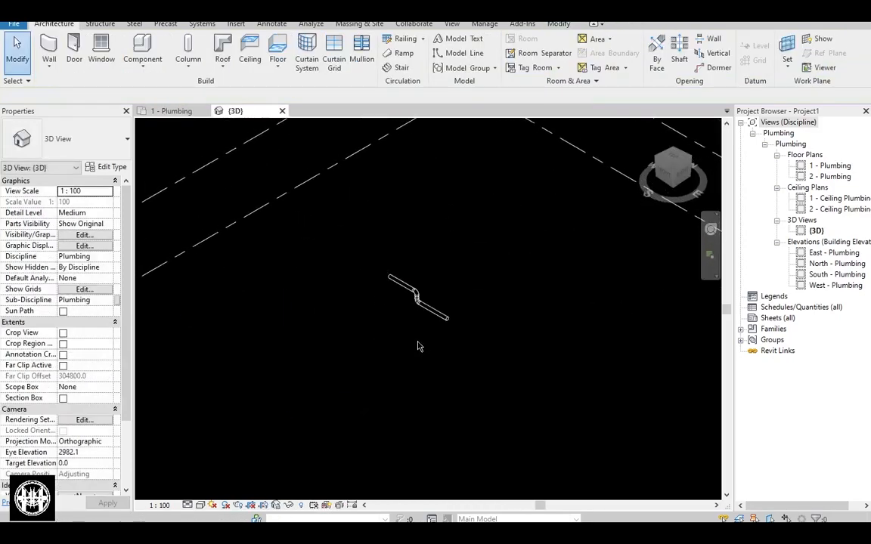
left_click(276, 203)
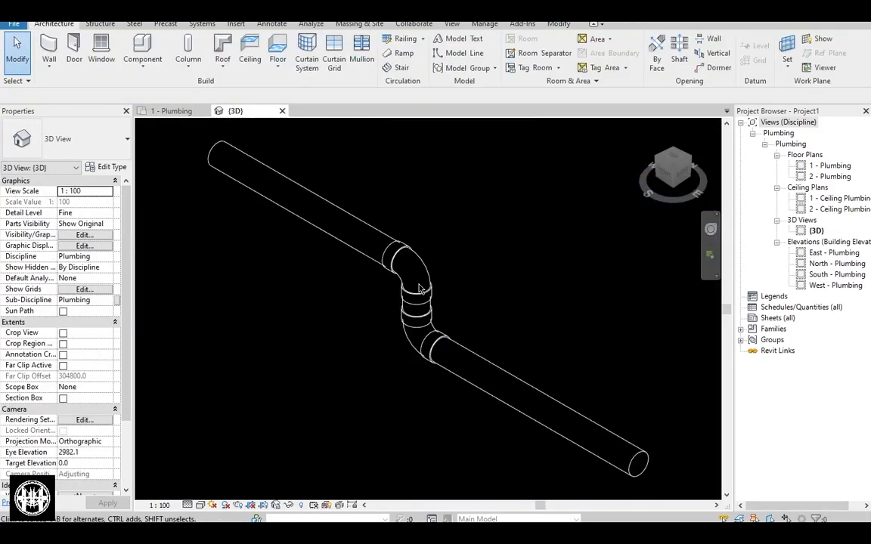
key("s")
key("d")
mouse_move(426, 324)
middle_mouse_down("shift")
mouse_move(421, 331)
mouse_move(338, 272)
middle_mouse_up("shift")
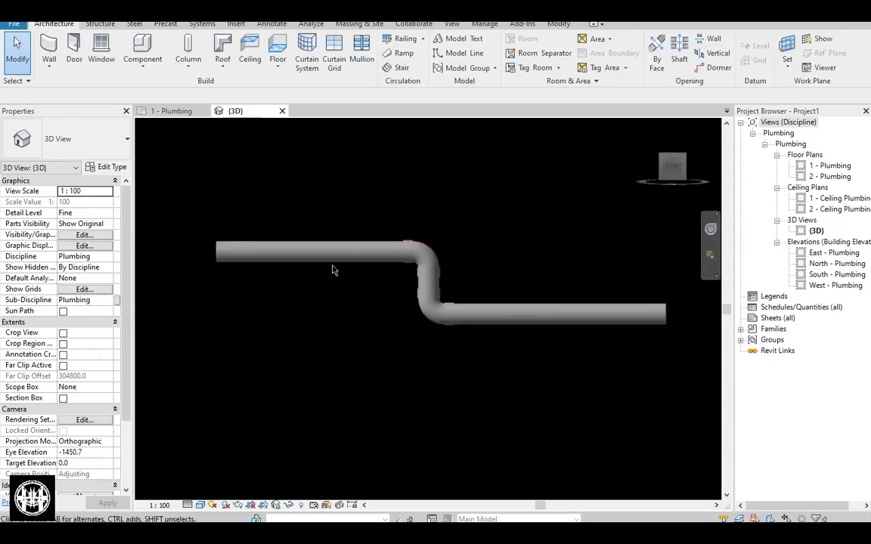
Set the upper horizontal pipe's middle elevation to 1000 mm
left_click(330, 260)
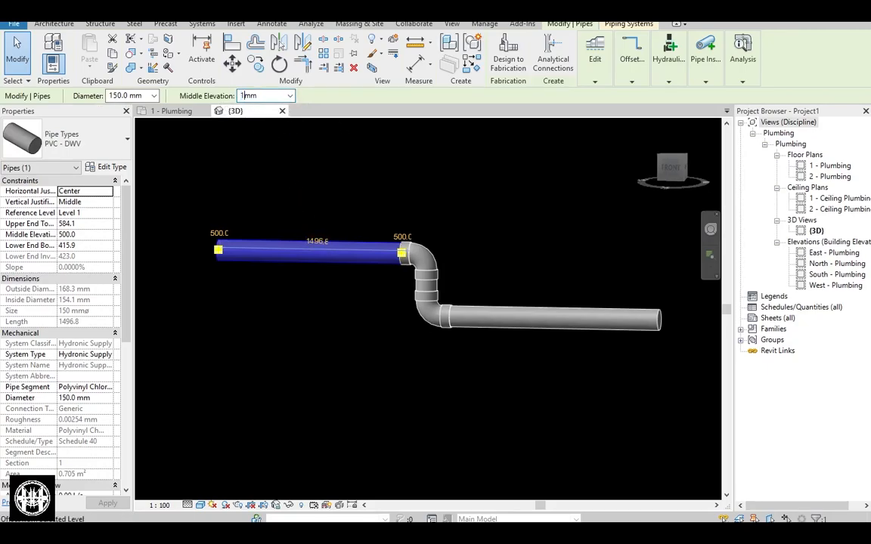
type("1000")
key("Return")
key("Escape")
Change the bend at the riser's upper end to M_Elbow - Welded - Generic, type Standard
middle_click_drag(332, 315, 332, 414, "shift")
middle_click(303, 393)
middle_click(303, 393)
left_click(437, 243)
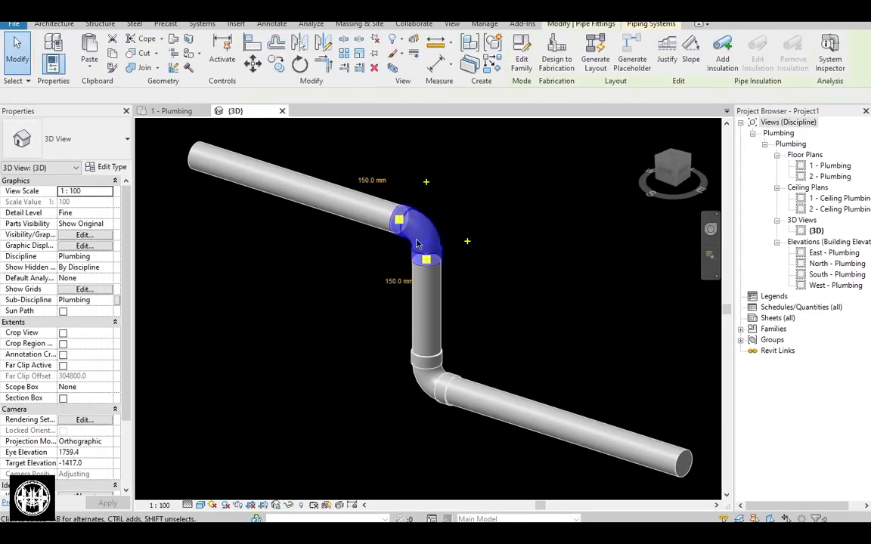
left_click(73, 142)
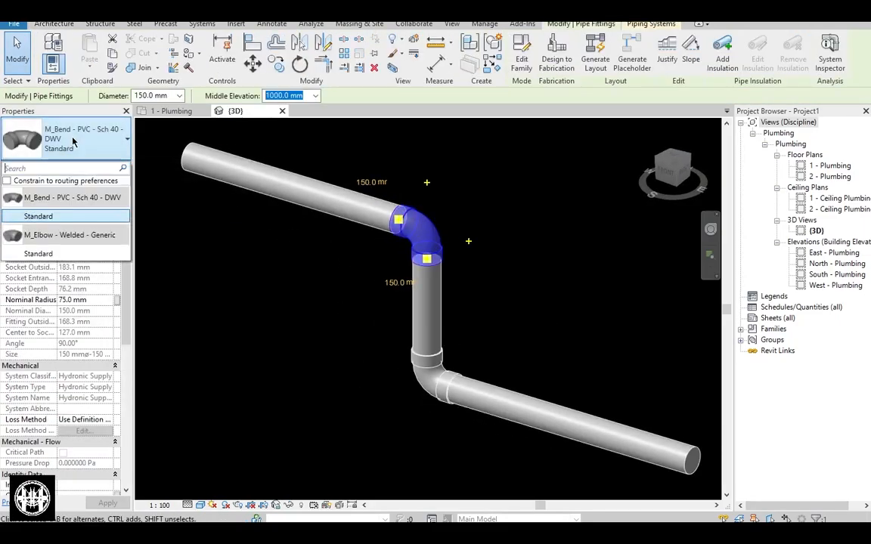
left_click(38, 253)
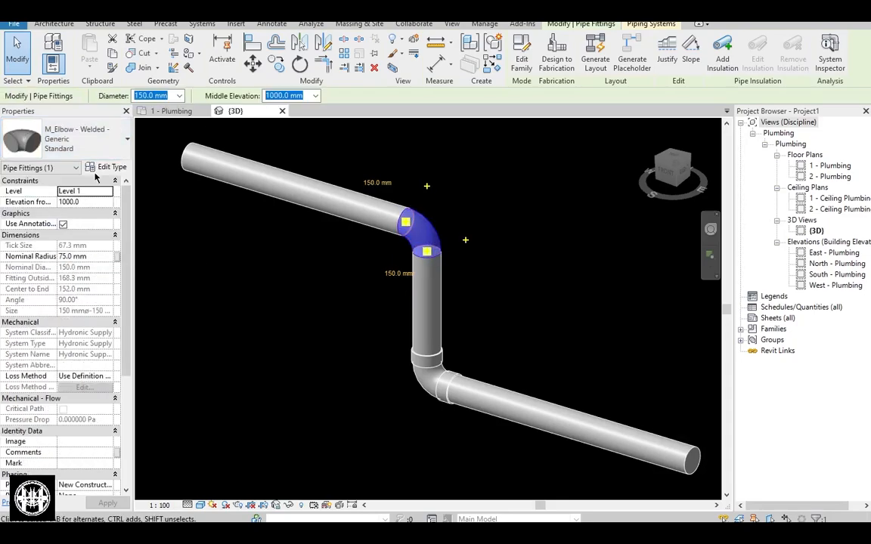
left_click(82, 133)
left_click(34, 219)
left_click(330, 346)
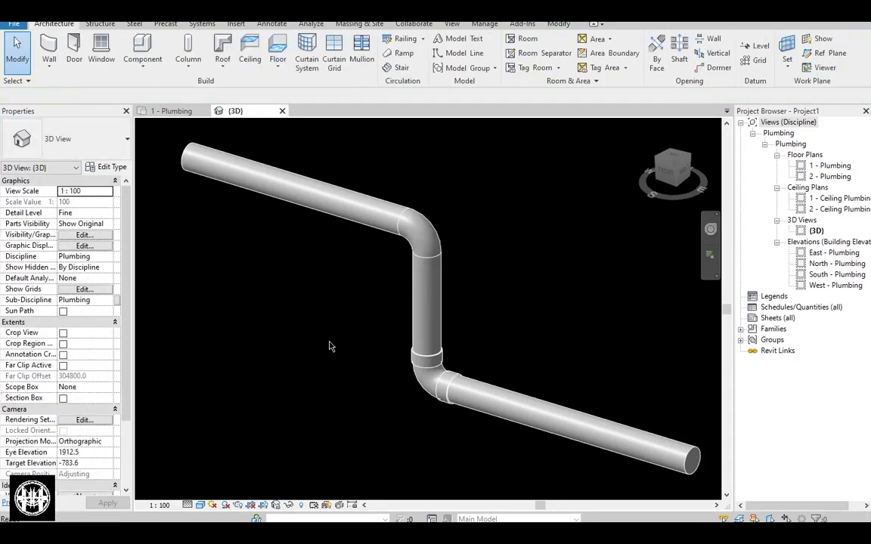
Change the fitting at the riser's upper end to M_Bend - PVC - Sch 40 - DWV, type Standard
left_click(428, 231)
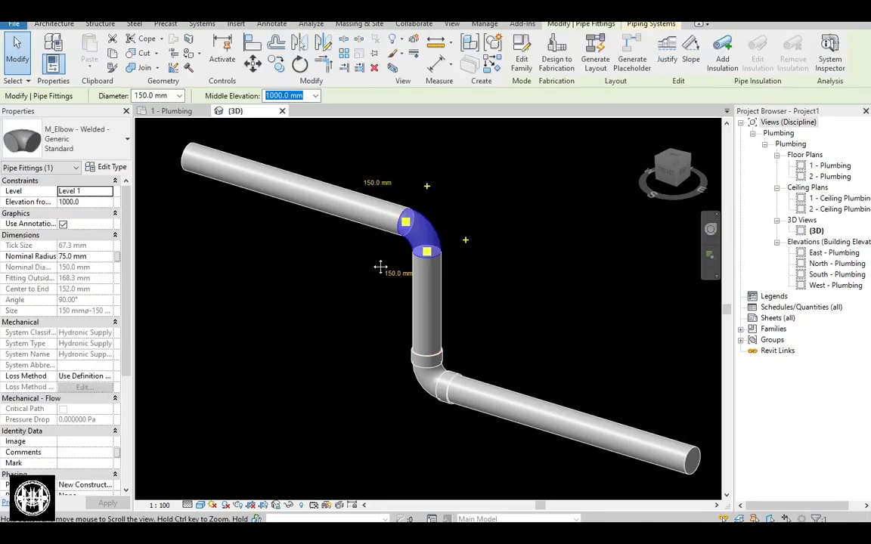
middle_click_drag(378, 261, 387, 276)
left_click(64, 150)
left_click(219, 305)
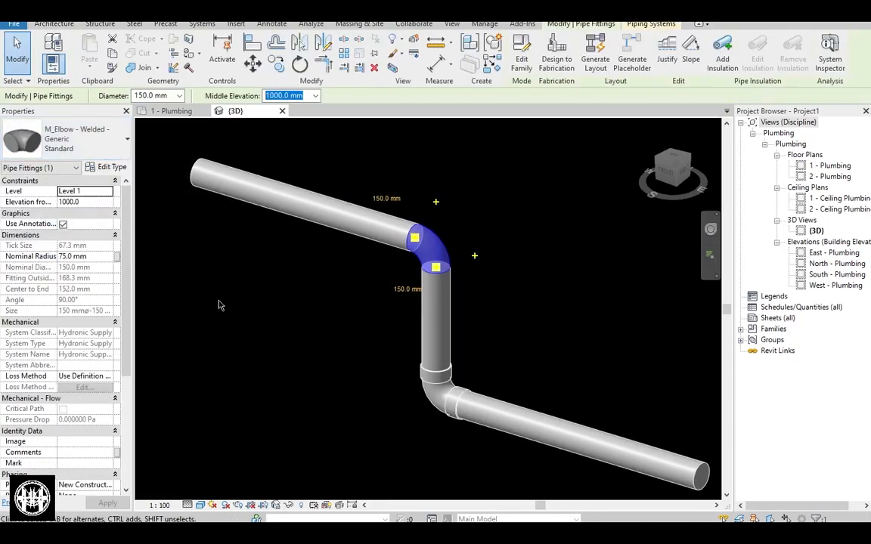
left_click(344, 334)
middle_click_drag(344, 334, 321, 307)
scroll(320, 307, "down", 2)
middle_click_drag(390, 405, 370, 397, "shift")
scroll(383, 392, "up", 3)
scroll(369, 397, "down", 2)
middle_click_drag(370, 396, 370, 384)
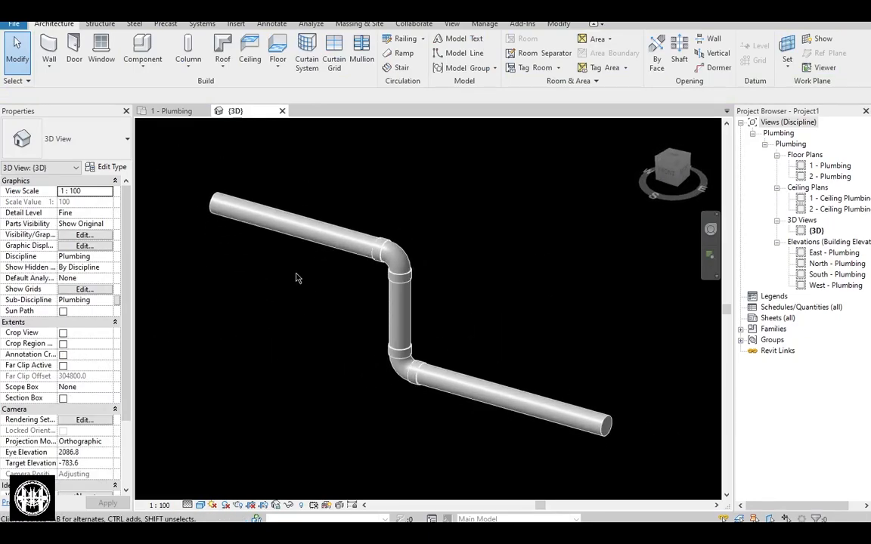
Load the M_Trap P - PVC - Sch 40 - DWV.rfa family from the DWV folder into the project
left_click(236, 24)
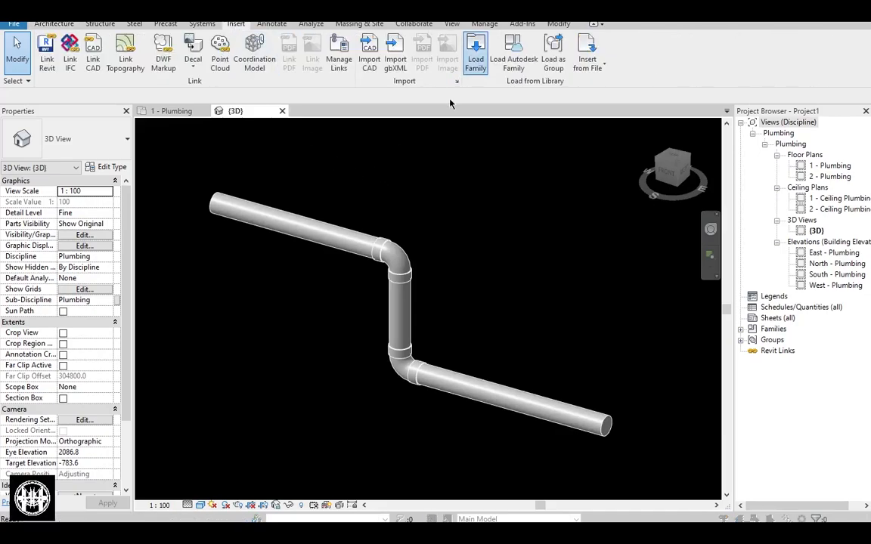
left_click(476, 61)
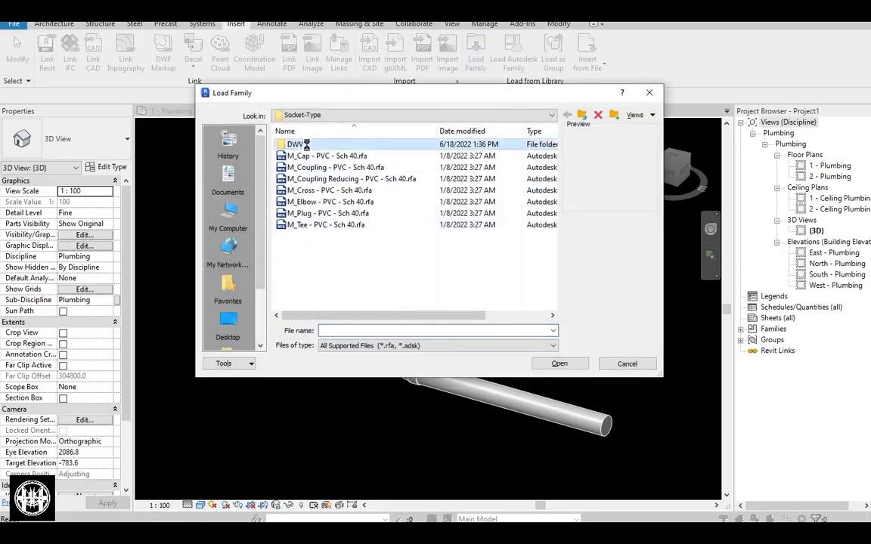
double_click(294, 143)
scroll(335, 195, "down", 5)
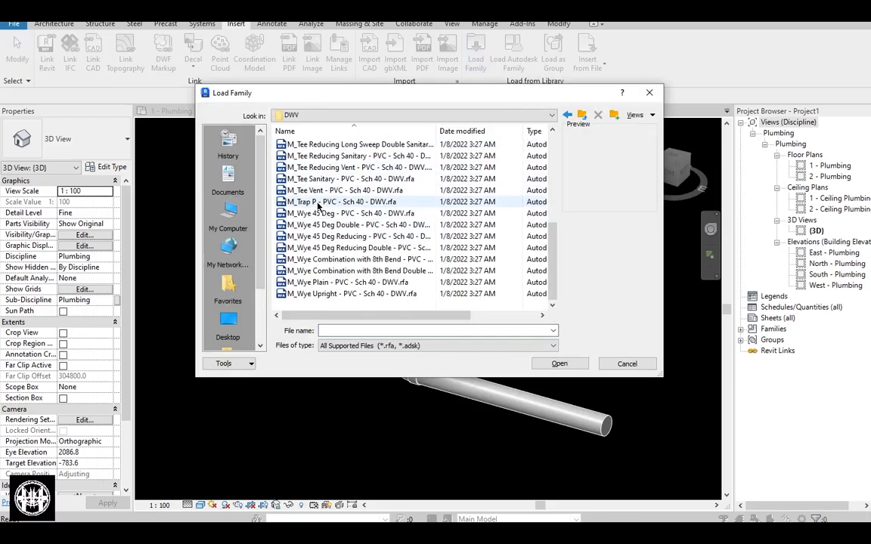
left_click(319, 202)
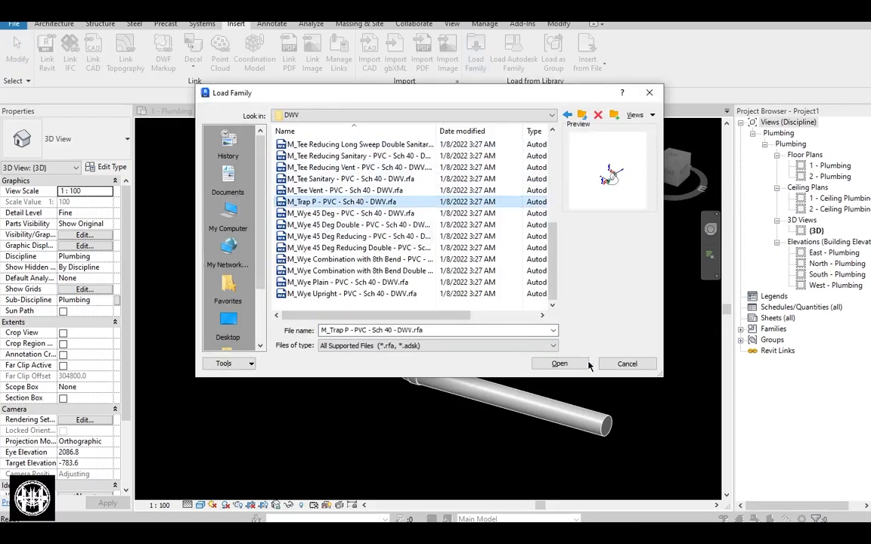
left_click(563, 364)
Check which fitting types are available for the bend at the riser's upper end
middle_click_drag(361, 260, 392, 279)
left_click(421, 274)
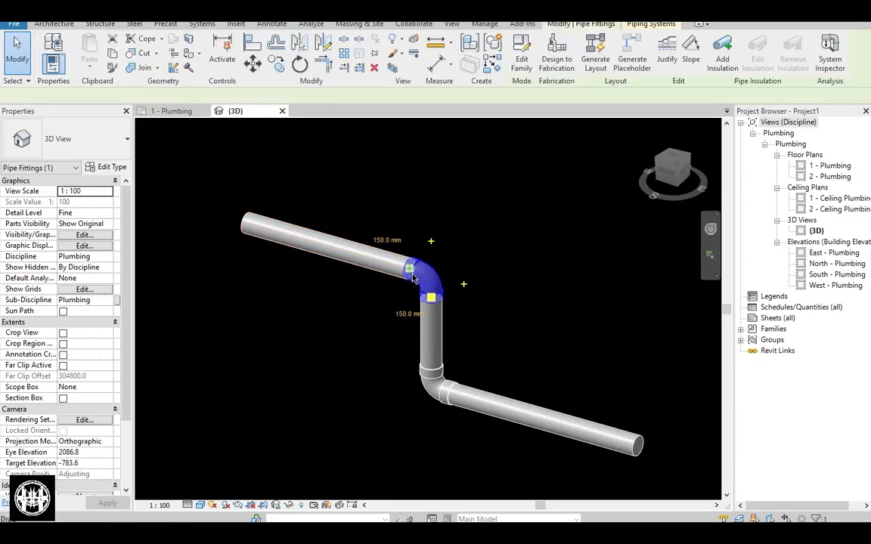
left_click(69, 134)
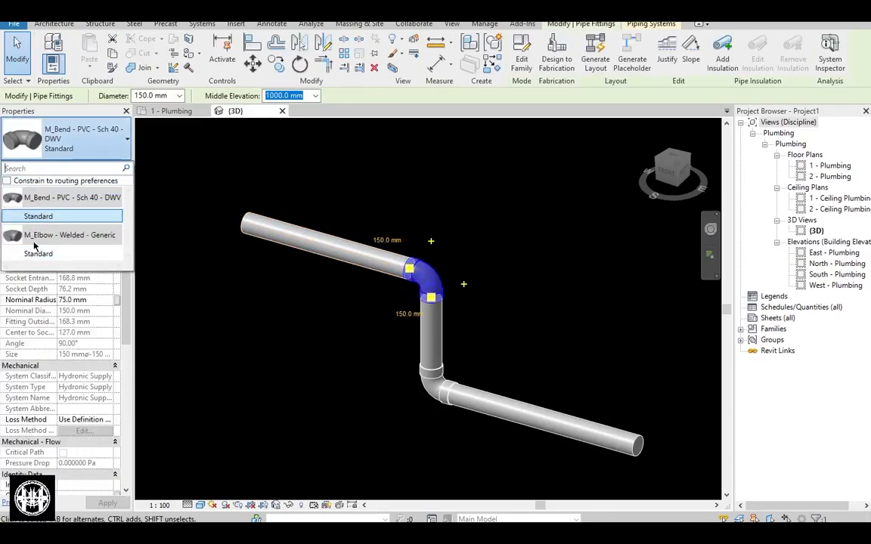
left_click(166, 256)
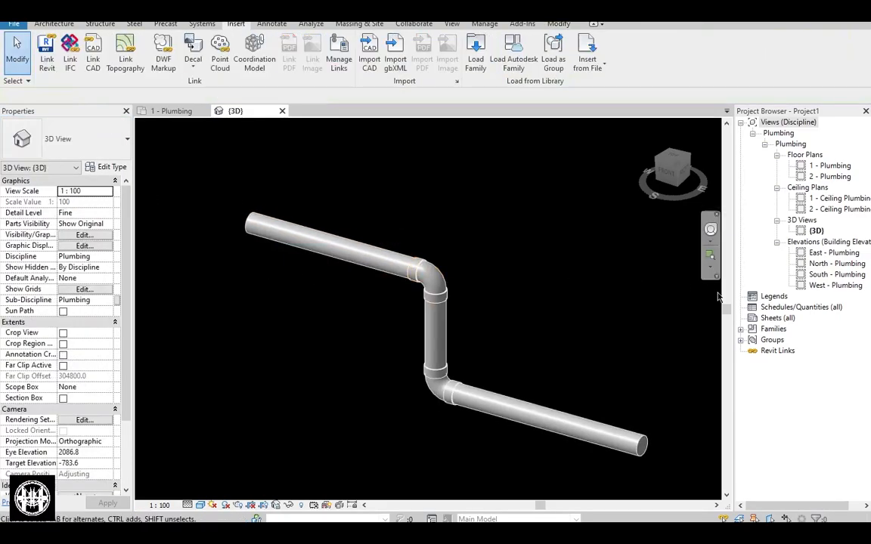
Search the Project Browser for "trap" to locate the M_Trap P family under Pipe Fittings
left_click(762, 308)
right_click(759, 310)
left_click(755, 312)
right_click(756, 311)
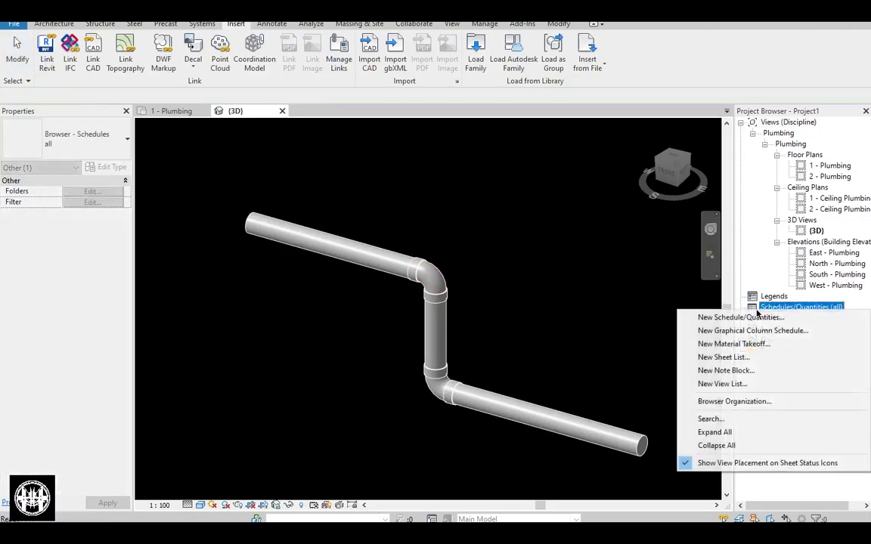
left_click(711, 419)
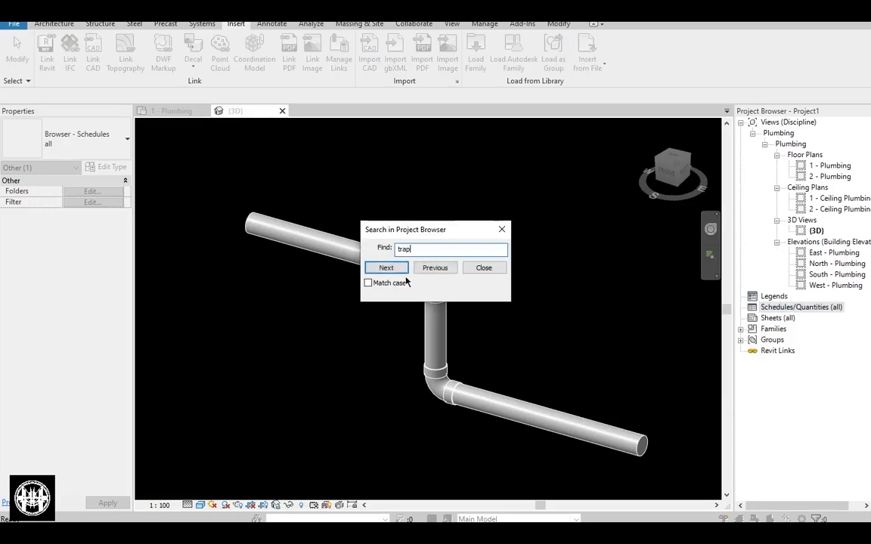
left_click(386, 268)
left_click(483, 269)
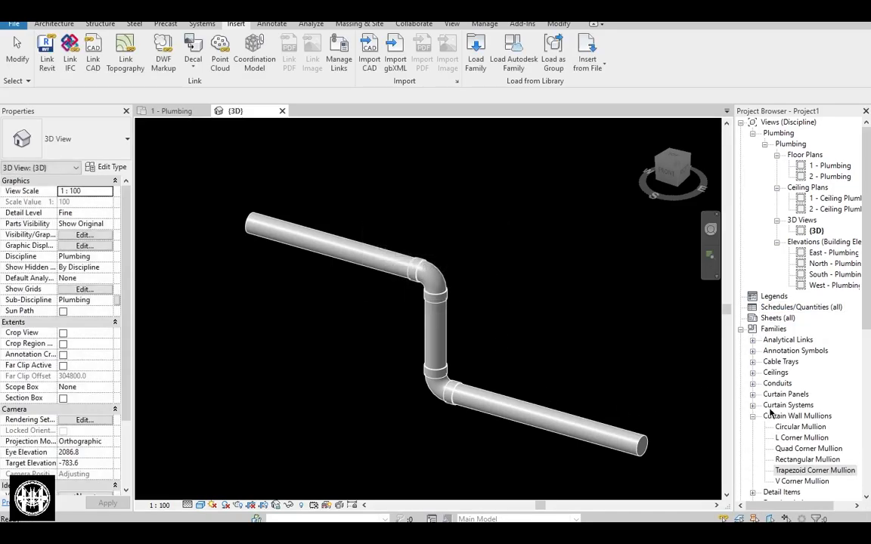
right_click(771, 317)
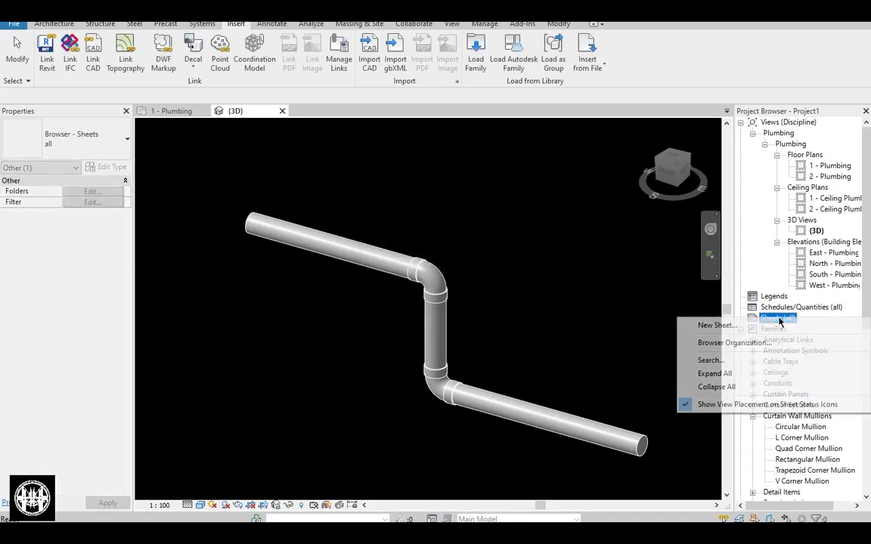
left_click(710, 360)
left_click(386, 268)
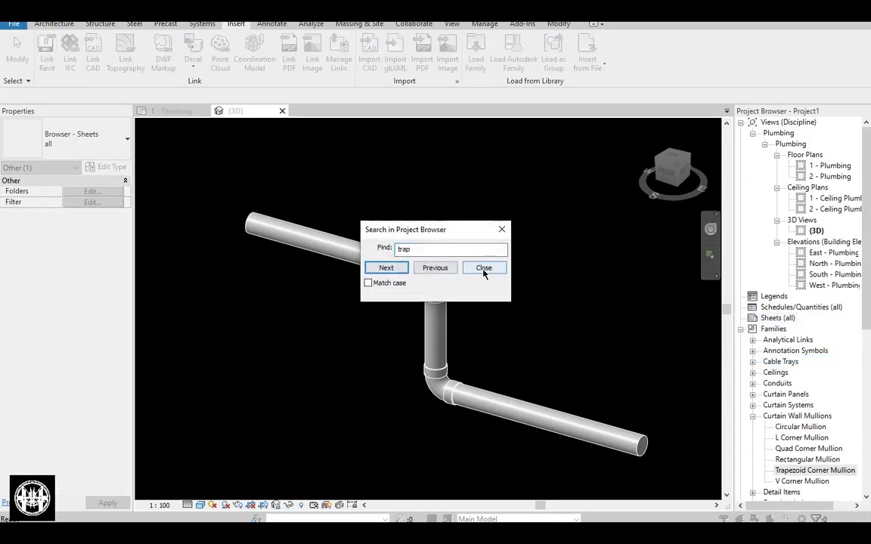
left_click(386, 269)
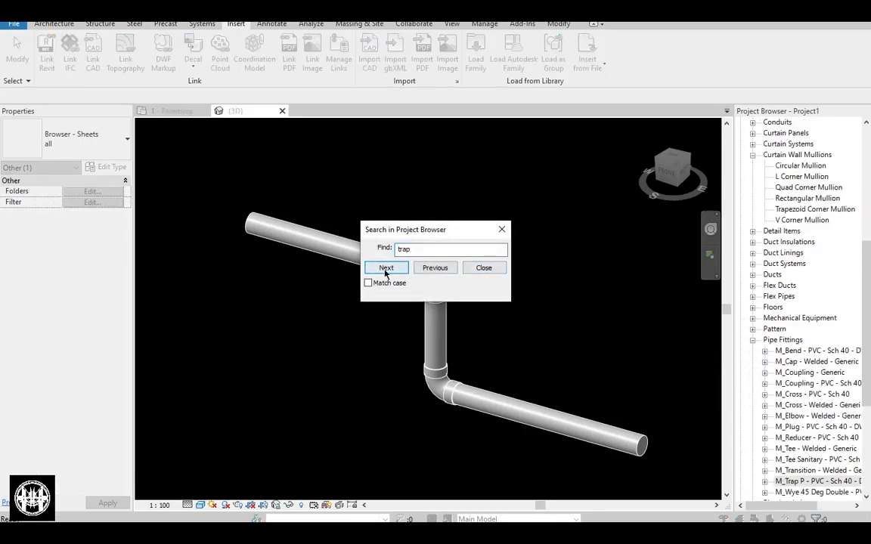
left_click(465, 271)
Open the M_Trap P - PVC - Sch 40 - DWV pipe fitting family for editing
scroll(785, 483, "down", 1)
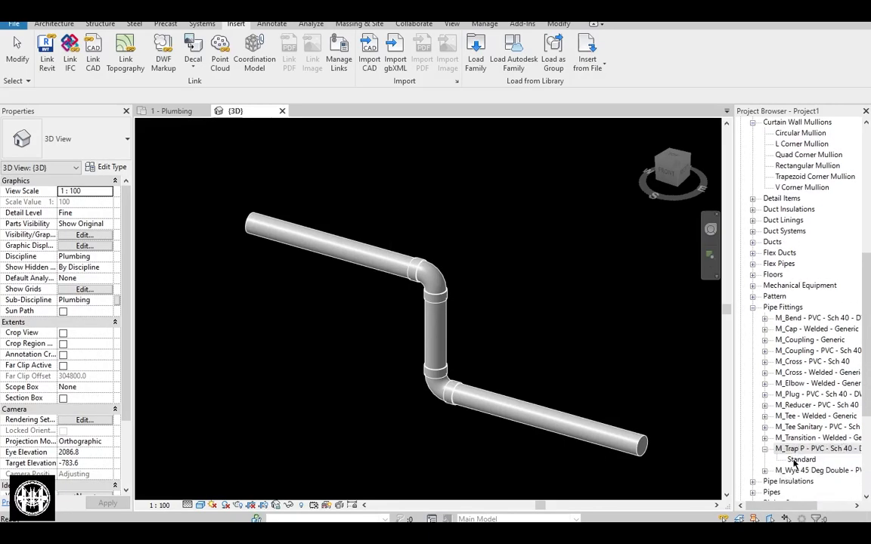
scroll(492, 374, "up", 1)
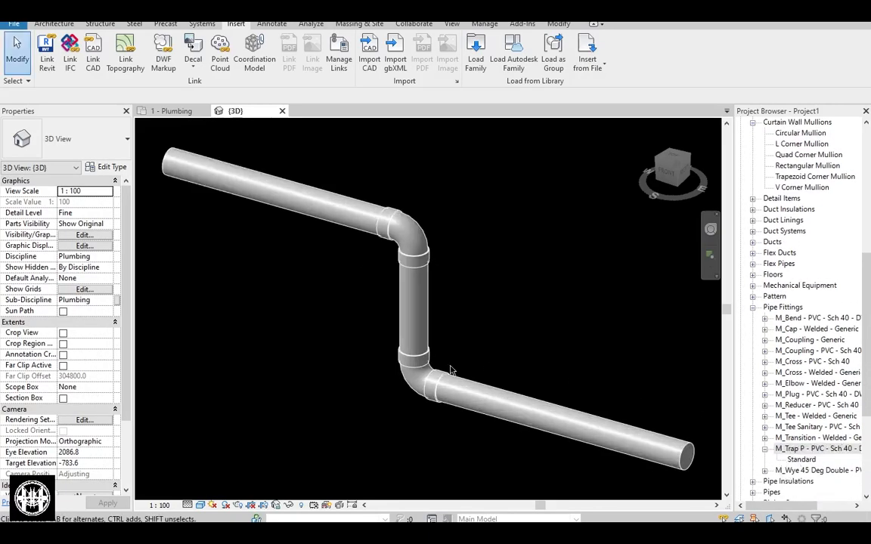
right_click(795, 452)
left_click(421, 301)
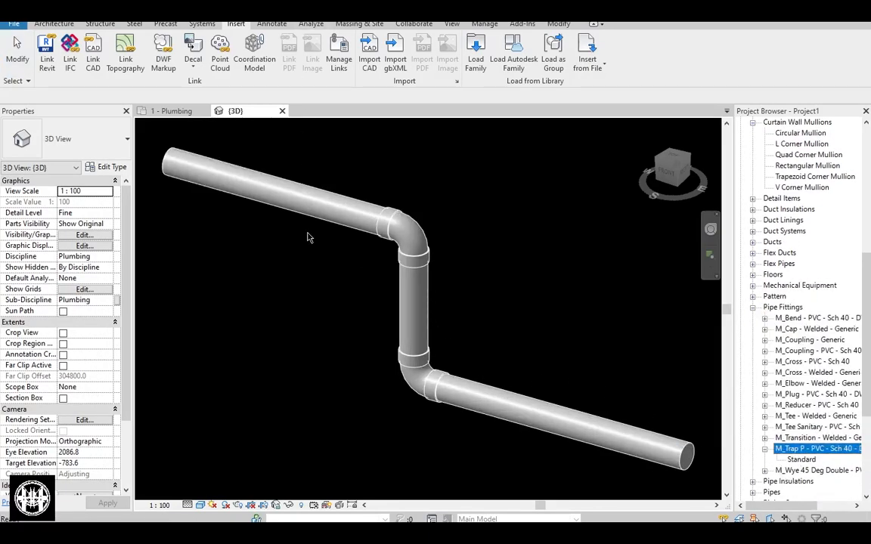
right_click(801, 452)
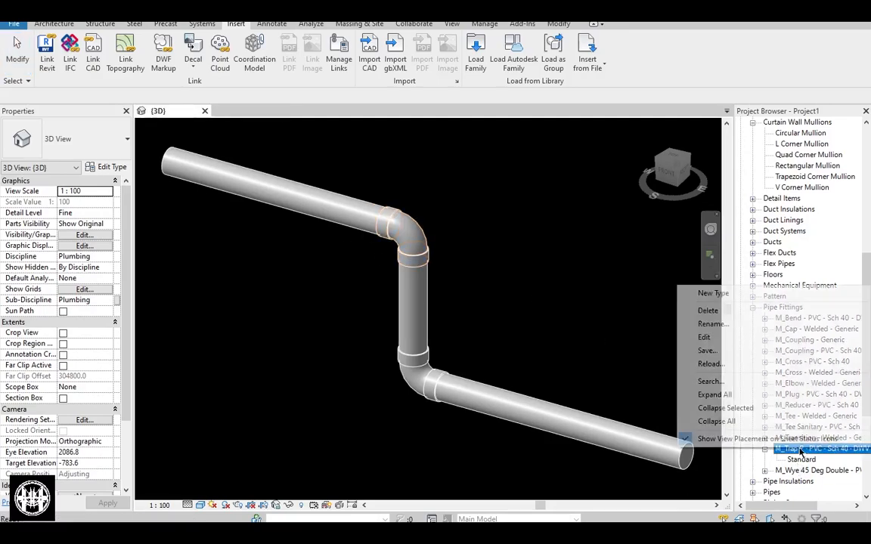
left_click(448, 452)
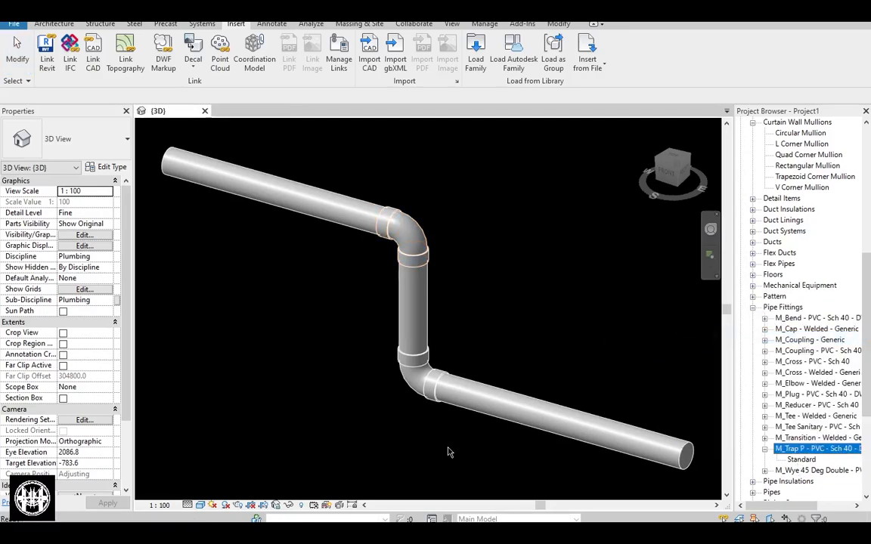
mouse_move(447, 452)
middle_mouse_down()
mouse_move(430, 391)
mouse_move(429, 404)
mouse_move(433, 381)
mouse_move(446, 372)
mouse_move(428, 366)
mouse_move(385, 418)
mouse_move(464, 418)
mouse_move(177, 260)
middle_mouse_up()
Set the trap family's Part Type to Elbow, load it back into the project and close the family
left_click(112, 235)
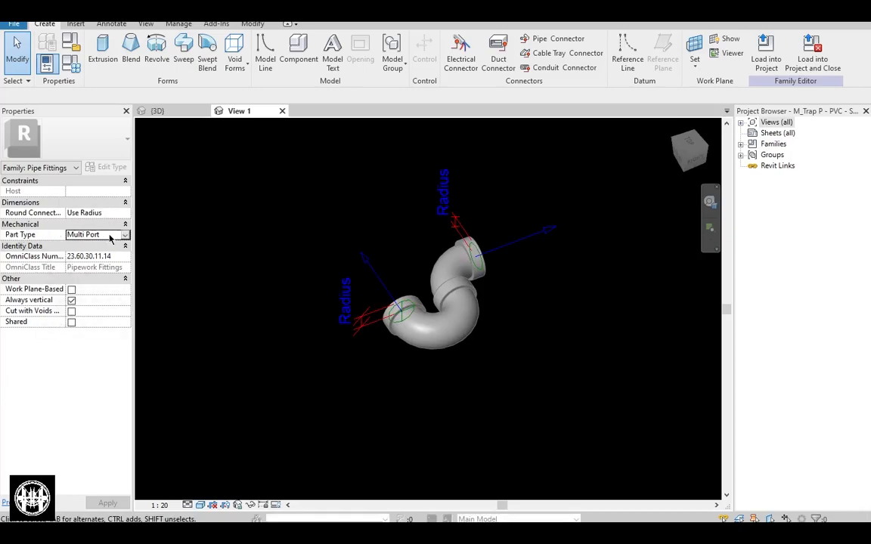
left_click(117, 235)
scroll(87, 283, "down", 1)
scroll(88, 282, "up", 3)
scroll(89, 280, "down", 2)
scroll(89, 280, "up", 2)
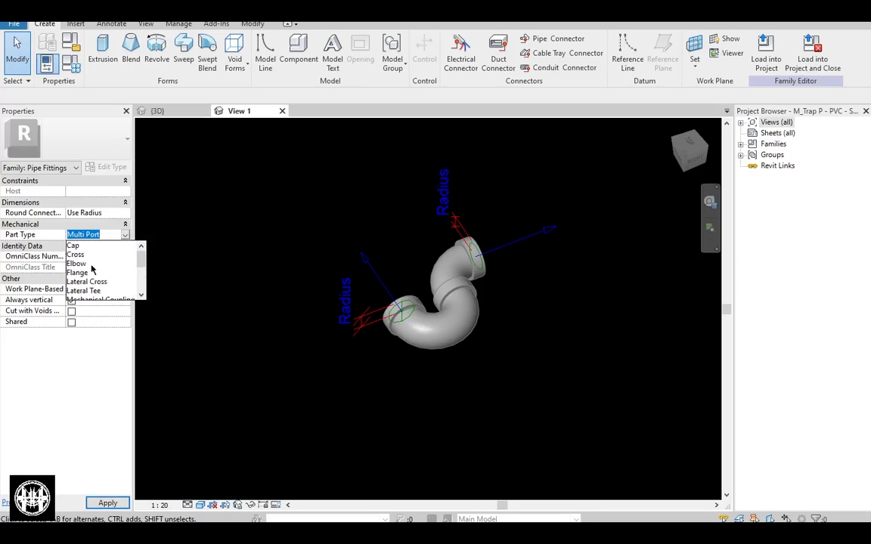
left_click(78, 263)
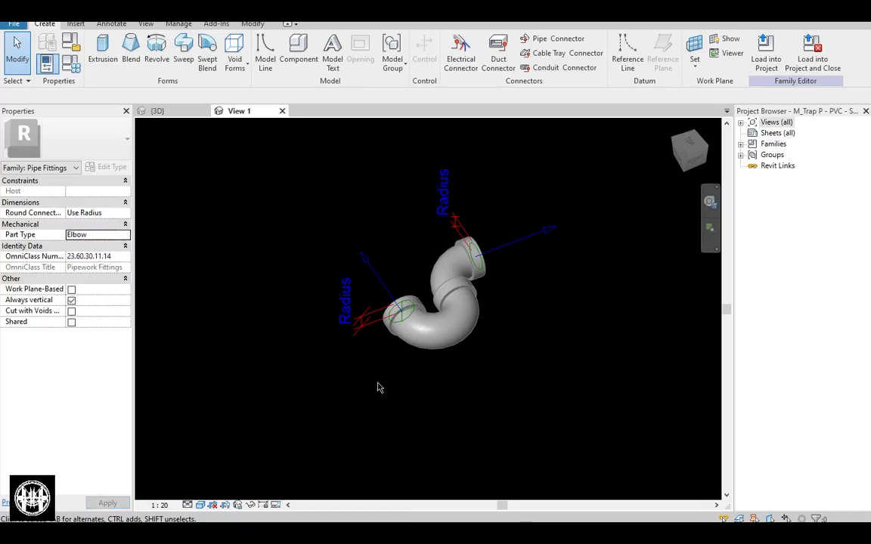
left_click(823, 59)
left_click(457, 277)
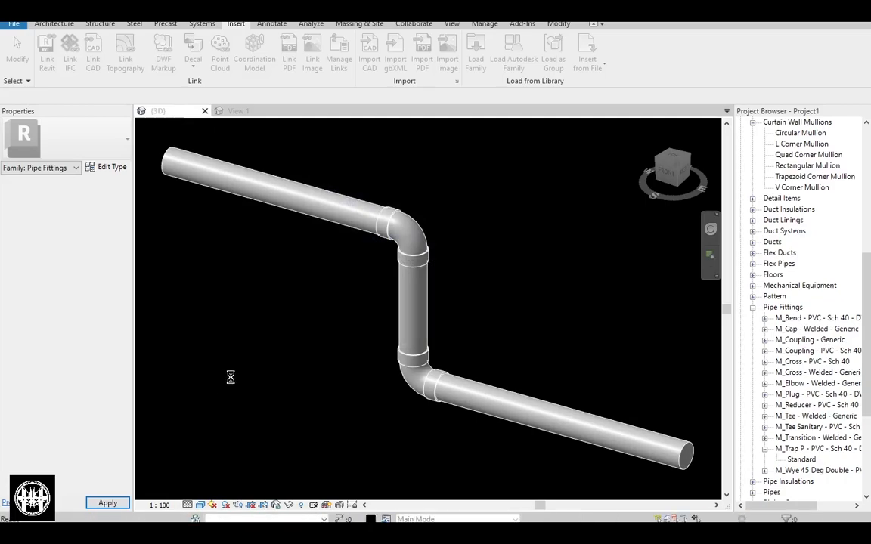
Change the bend at the riser's upper end to M_Trap P - PVC - Sch 40 - DWV, type Standard
left_click(408, 235)
left_click(103, 151)
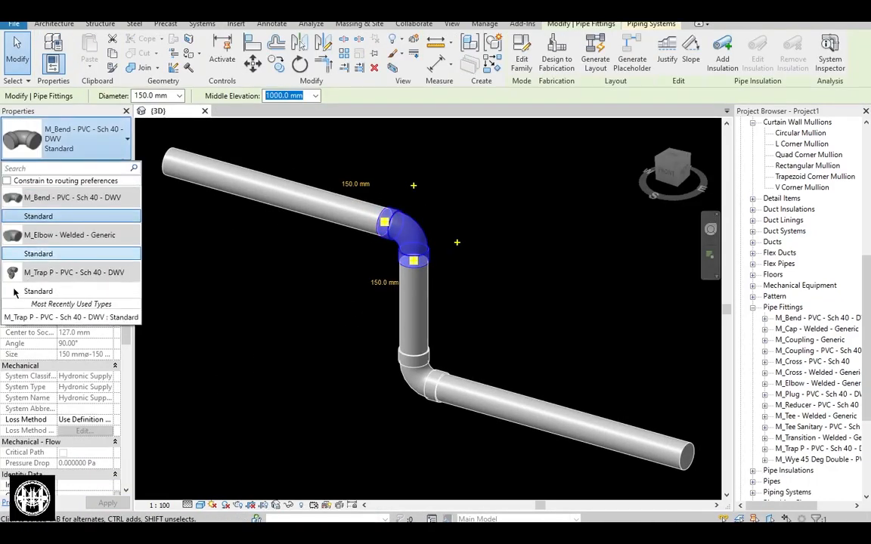
left_click(57, 290)
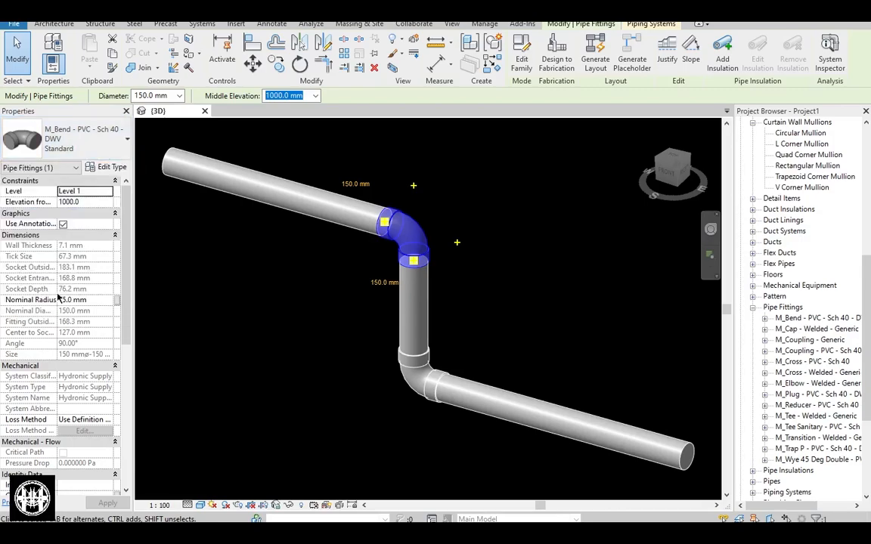
left_click(340, 389)
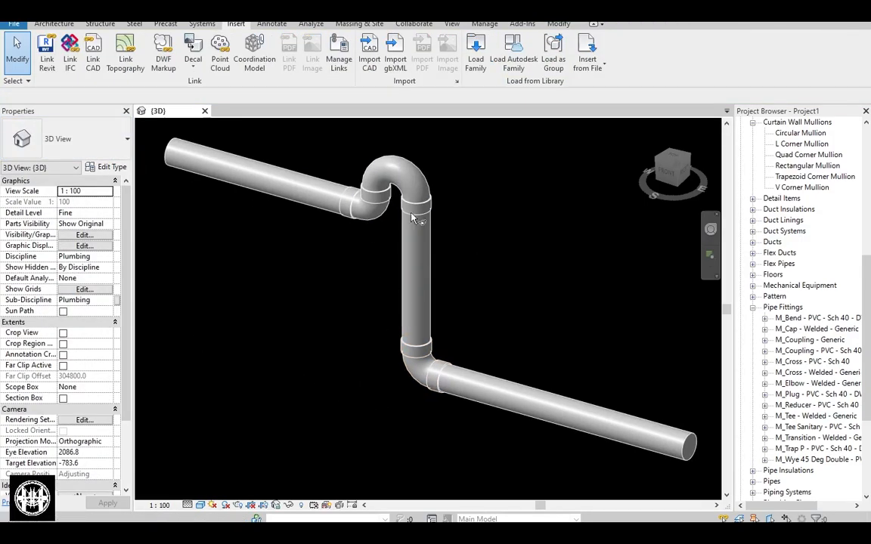
key("m")
key("a")
left_click(422, 189)
key("Escape")
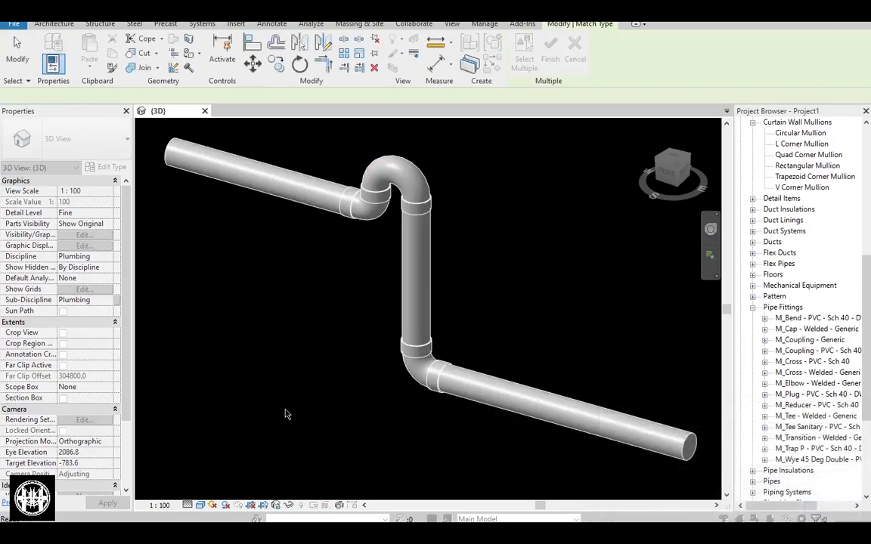
Change the bend at the riser's lower end to M_Trap P - PVC - Sch 40 - DWV, type Standard
left_click(88, 144)
left_click(62, 256)
left_click(71, 148)
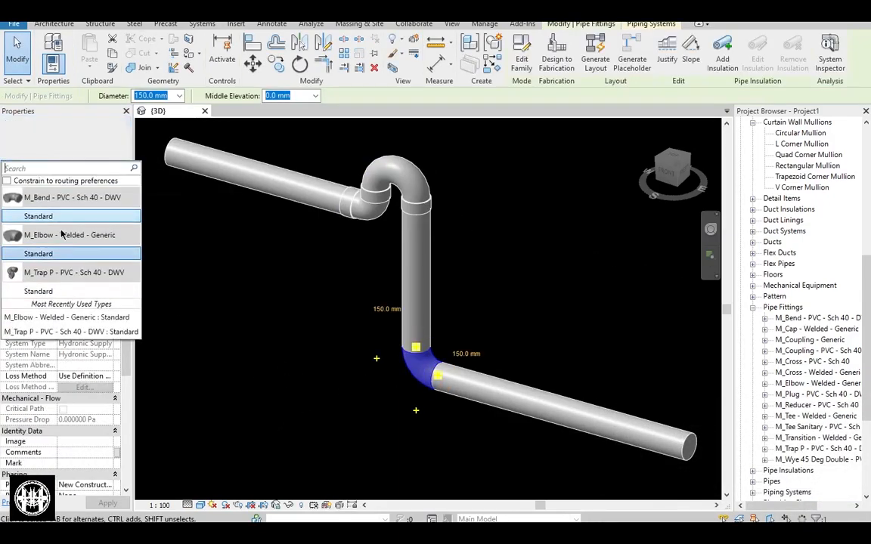
left_click(60, 293)
left_click(373, 377)
scroll(373, 377, "down", 3)
middle_click_drag(373, 377, 482, 325, "shift")
Open the North - Plumbing elevation and display the pipe run in the Shaded visual style
left_click_drag(866, 291, 866, 155)
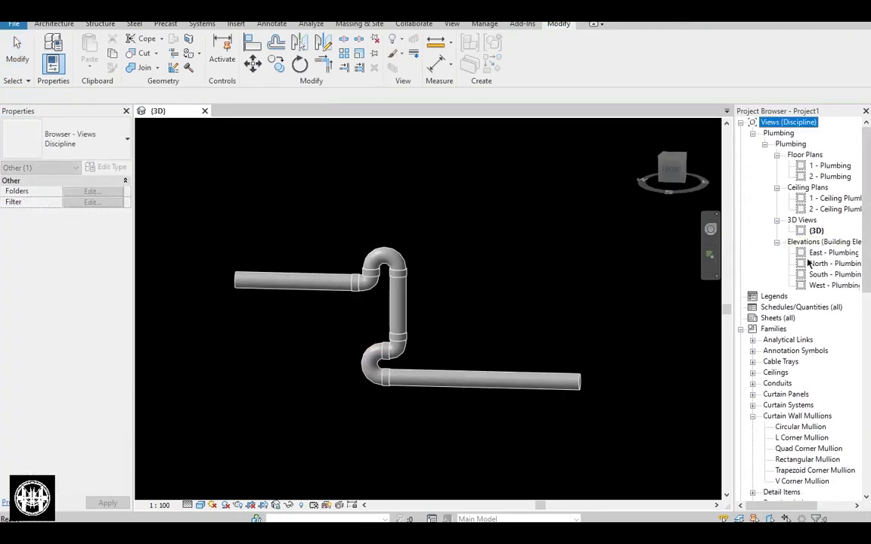
double_click(826, 266)
scroll(575, 331, "up", 2)
middle_click_drag(517, 346, 381, 336)
left_click(299, 314)
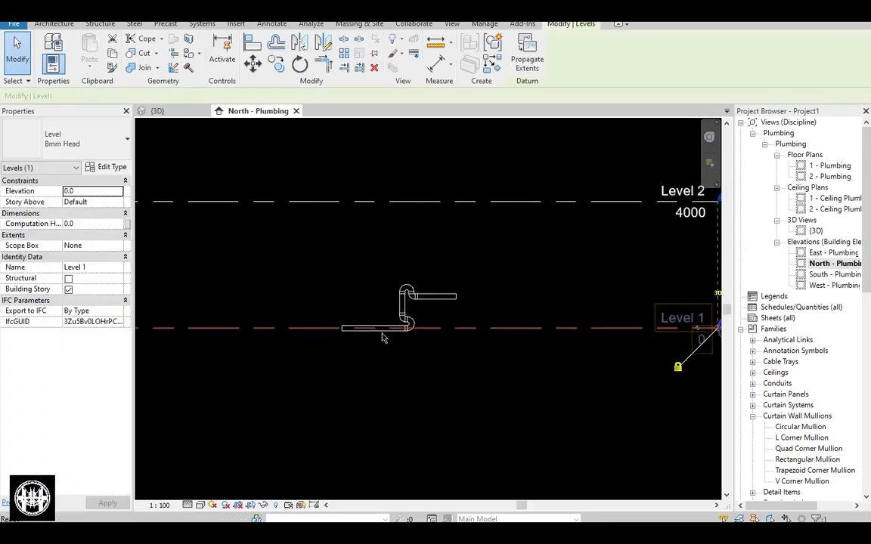
left_click(389, 308)
scroll(391, 307, "up", 5)
middle_click_drag(467, 377, 443, 336)
scroll(443, 335, "down", 2)
key("s")
key("d")
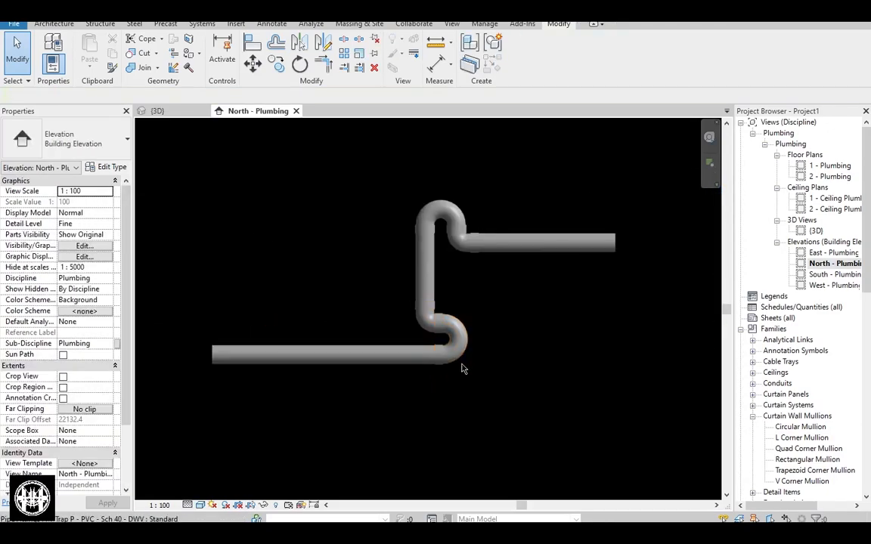
Delete the P-trap fittings at the lower and upper ends of the riser
left_click(467, 347)
key("Delete")
left_click(422, 219)
key("Delete")
middle_click_drag(461, 288, 447, 293)
Trim the riser and the upper horizontal pipe to a corner, and select the bend between them
key("t")
key("r")
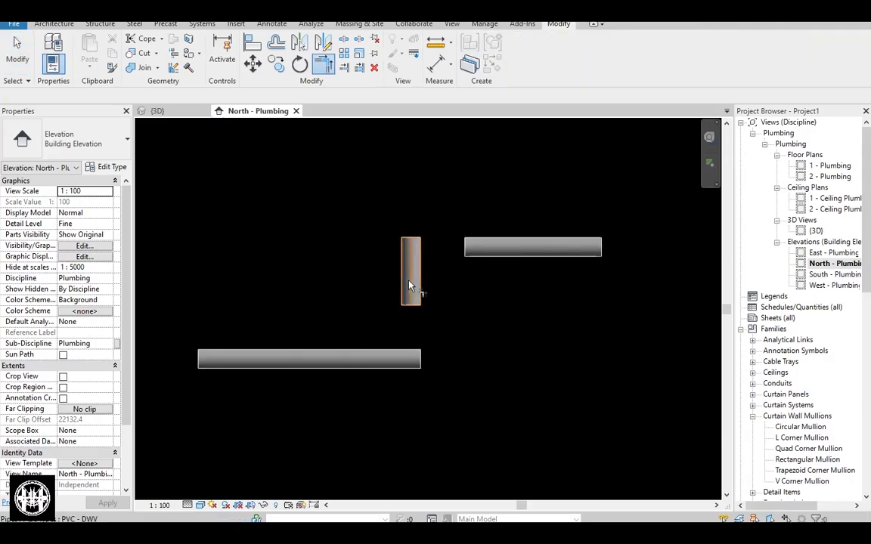
left_click(411, 283)
left_click(504, 248)
key("Escape")
left_click(414, 253)
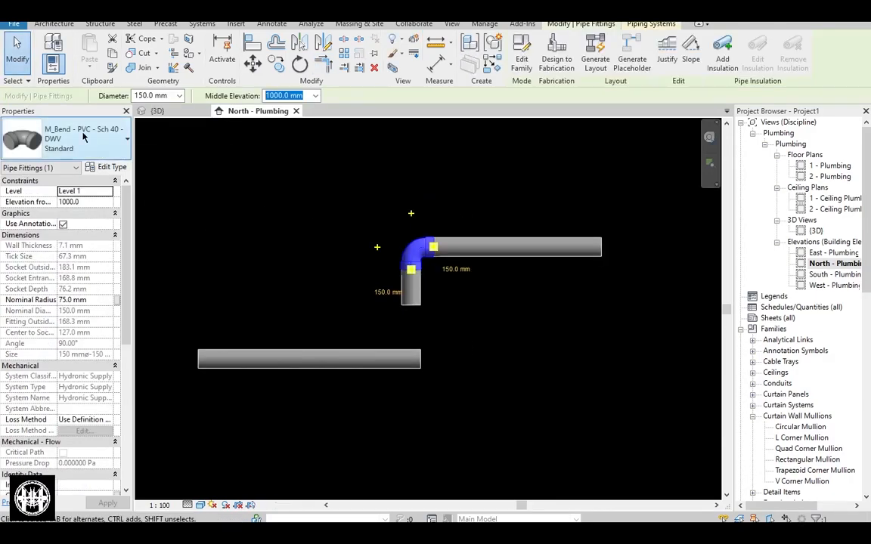
Change the bend at the riser's upper end to M_Trap P - PVC - Sch 40 - DWV, type Standard
left_click(76, 138)
left_click(29, 291)
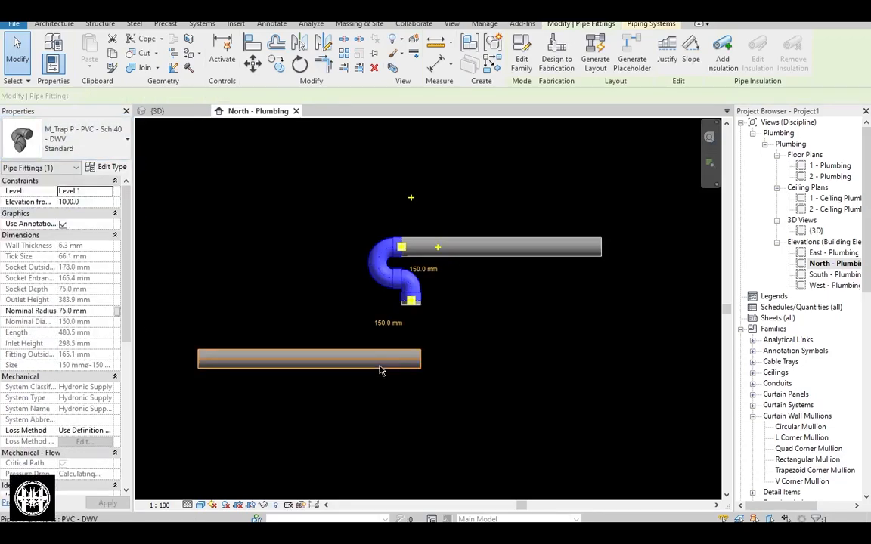
key("Escape")
Trim the lower horizontal pipe and the riser to a corner, picking the horizontal pipe first
scroll(399, 318, "up", 2)
middle_click_drag(414, 307, 438, 309)
scroll(409, 338, "down", 1)
key("t")
key("r")
left_click(377, 377)
left_click(436, 312)
key("Escape")
scroll(354, 346, "down", 2)
Change the riser's lower bend to the Standard type of M_Trap P - PVC - Sch 40 - DWV
left_click(375, 360)
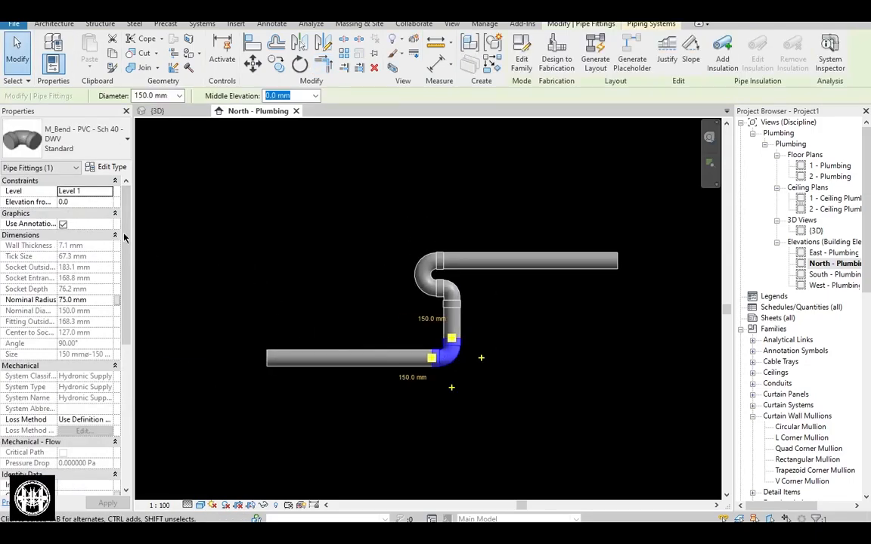
left_click(127, 139)
left_click(35, 292)
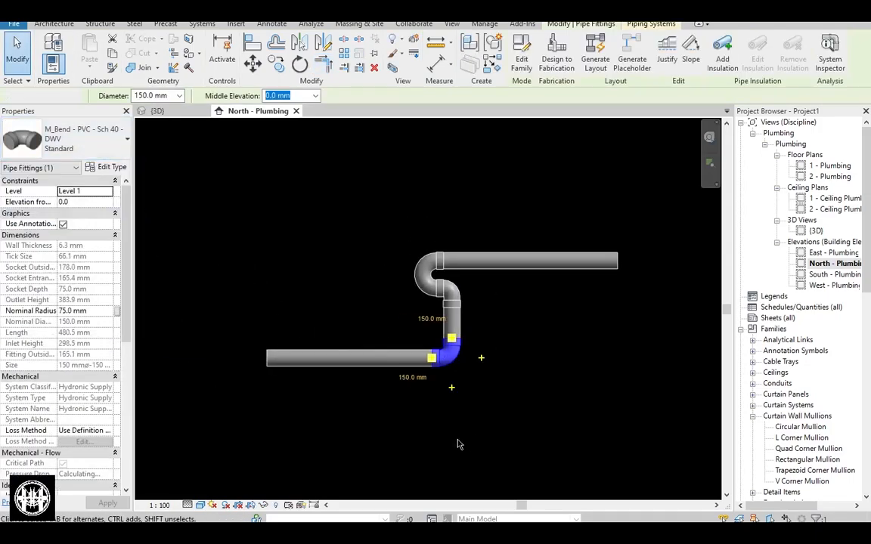
left_click(458, 442)
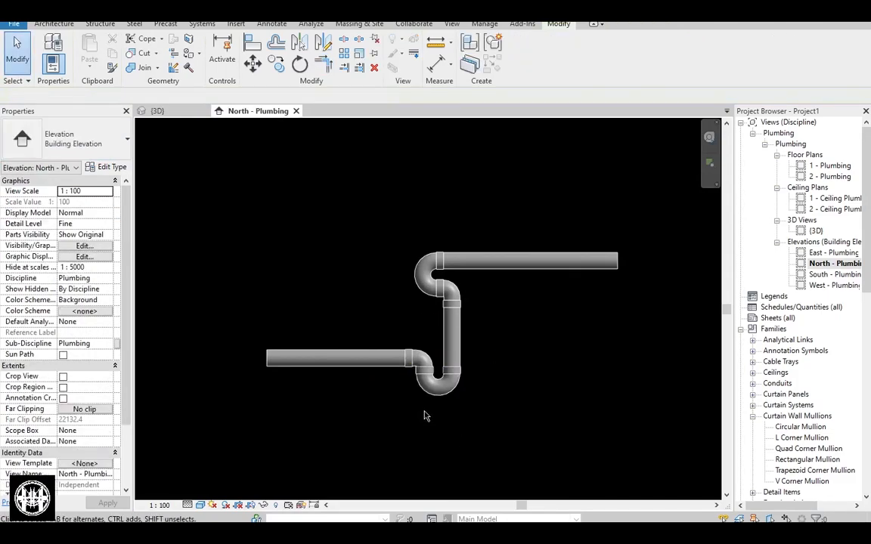
left_click(428, 281)
key("Delete")
key("ctrl+z")
Draw a second 150 mm PVC - DWV pipe run beside the first, with a 1600 mm vertical riser between two horizontal pipes
middle_click_drag(436, 309, 384, 326)
scroll(420, 325, "down", 1)
key("p")
key("i")
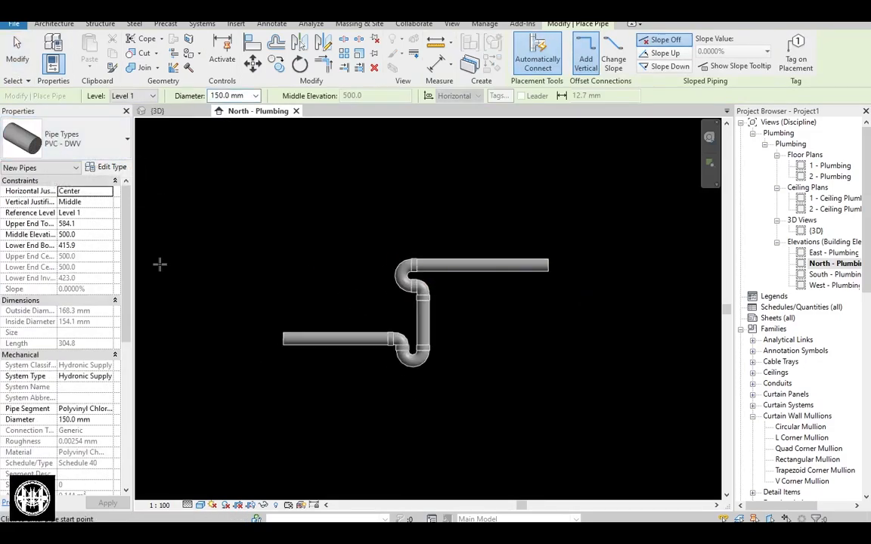
middle_click_drag(432, 305, 260, 281)
scroll(260, 281, "down", 2)
left_click(373, 324)
left_click(454, 324)
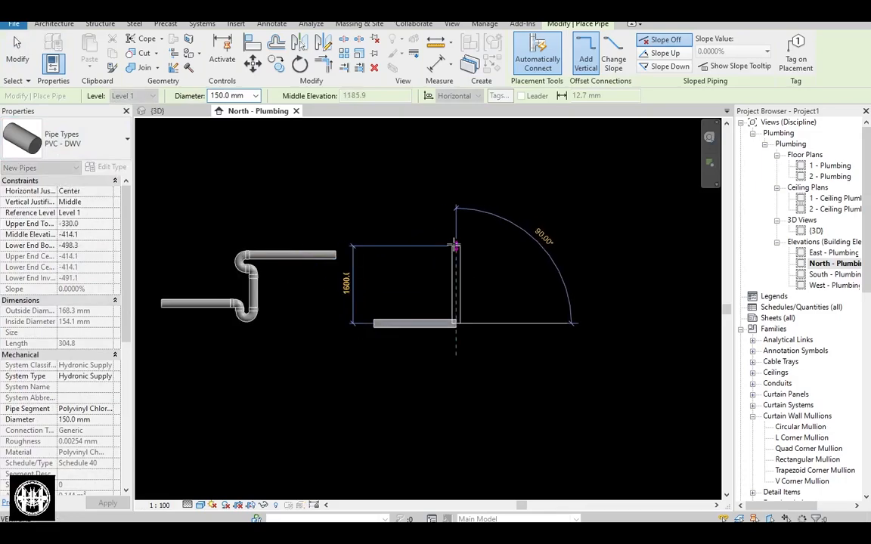
left_click(455, 247)
left_click(519, 245)
key("Escape")
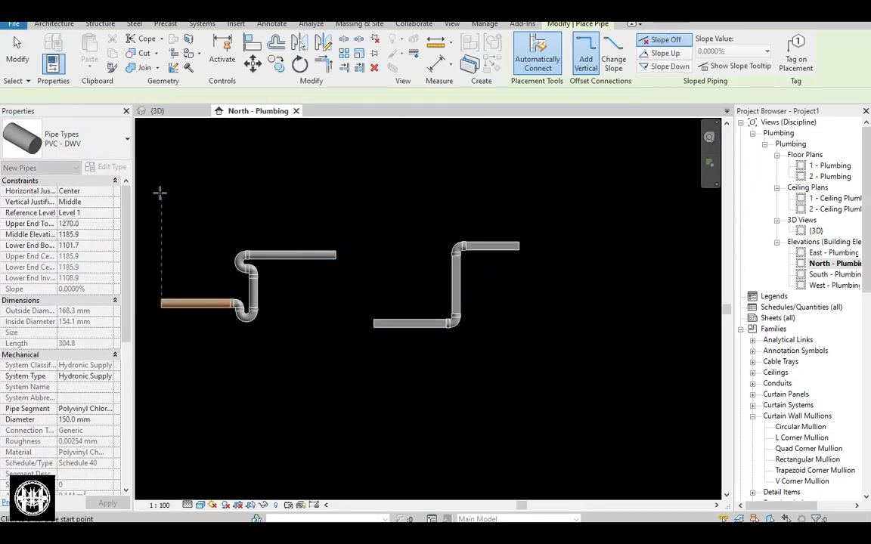
Duplicate the PVC - DWV pipe type as PVC - DWV (P-trap)
left_click(107, 168)
left_click(524, 132)
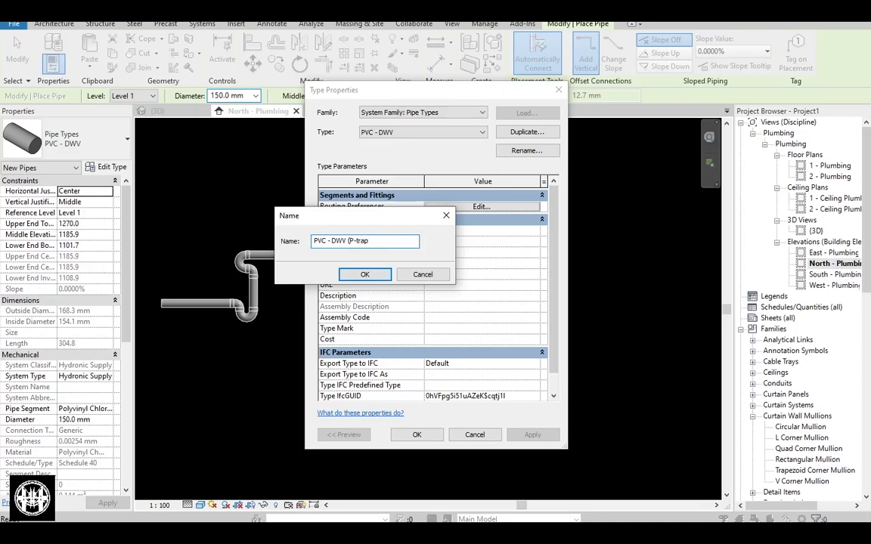
left_click(349, 275)
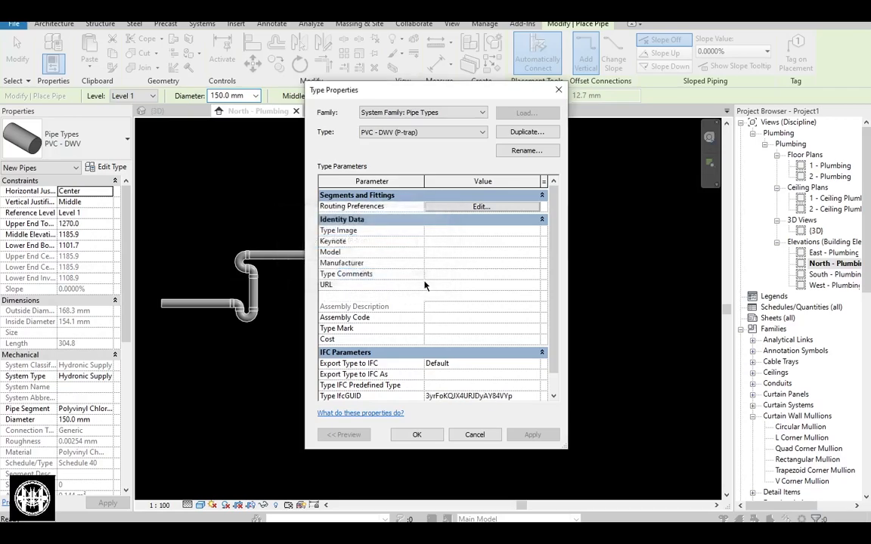
Set the elbow in the new pipe type's routing preferences to M_Trap P - PVC - Sch 40 - DWV: Standard
left_click(446, 206)
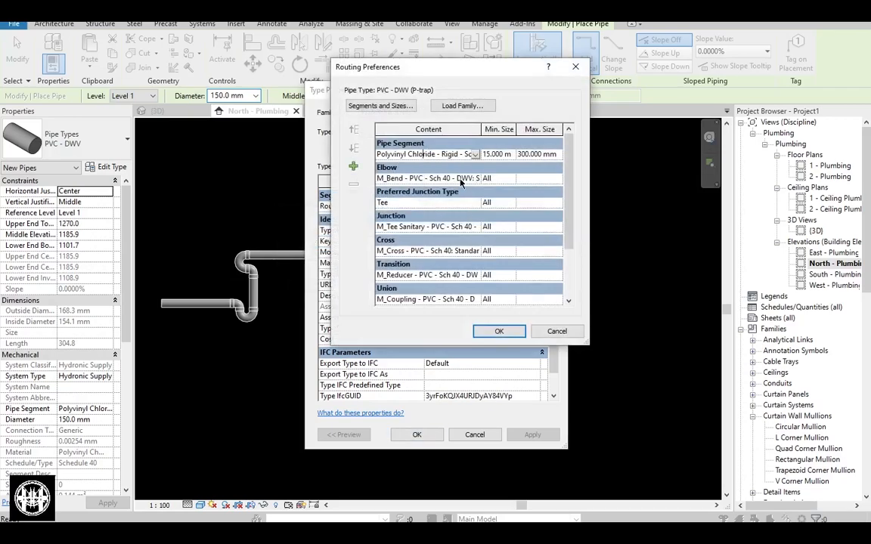
left_click(474, 178)
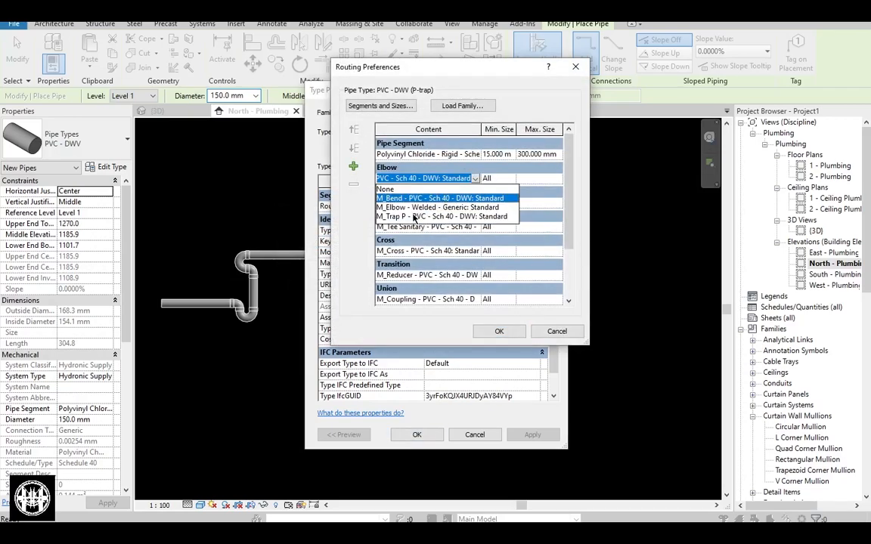
left_click(407, 217)
left_click(499, 331)
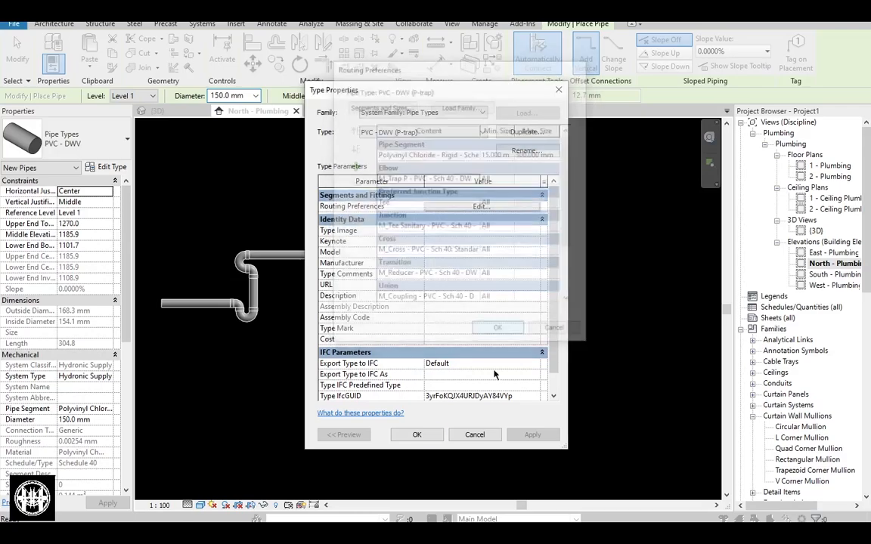
left_click(417, 435)
Draw a PVC - DWV (P-trap) pipe run beside the second one, rising vertically to a middle elevation of about 1286 mm between two horizontal pipes
scroll(466, 275, "up", 1)
middle_click_drag(469, 275, 366, 232)
left_click(471, 297)
left_click(574, 295)
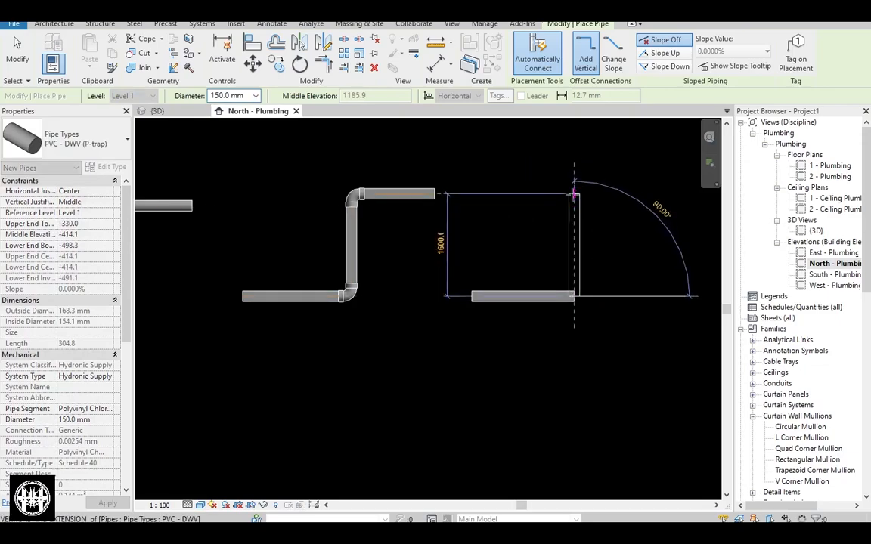
left_click(574, 187)
middle_click_drag(660, 193, 493, 195)
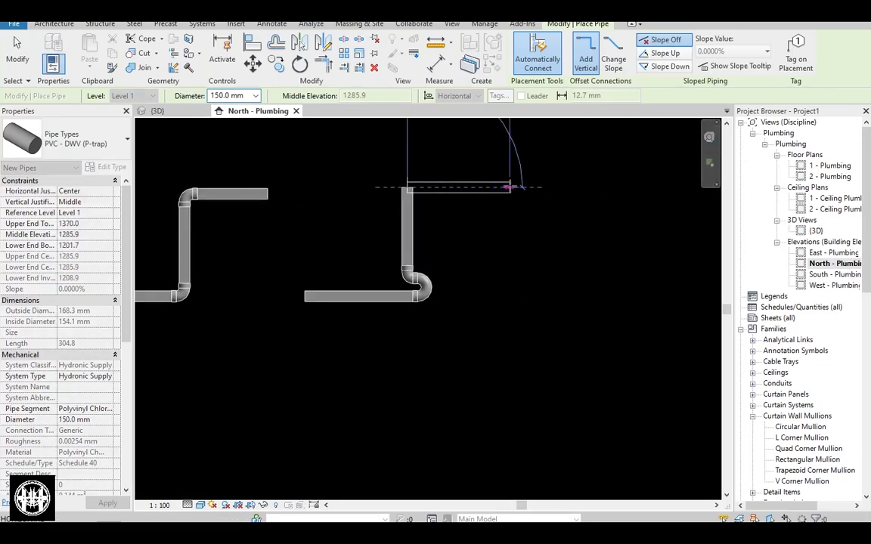
left_click(509, 188)
key("Escape")
key("Escape")
Delete the new run's lower P-trap and trim its riser and lower pipe to a corner, picking the riser first
scroll(417, 321, "up", 3)
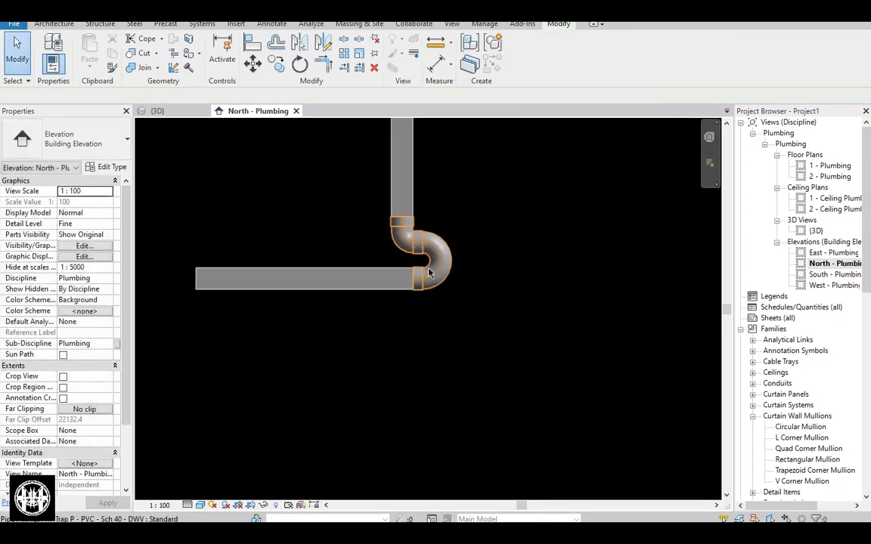
left_click(431, 274)
scroll(436, 378, "down", 3)
key("Delete")
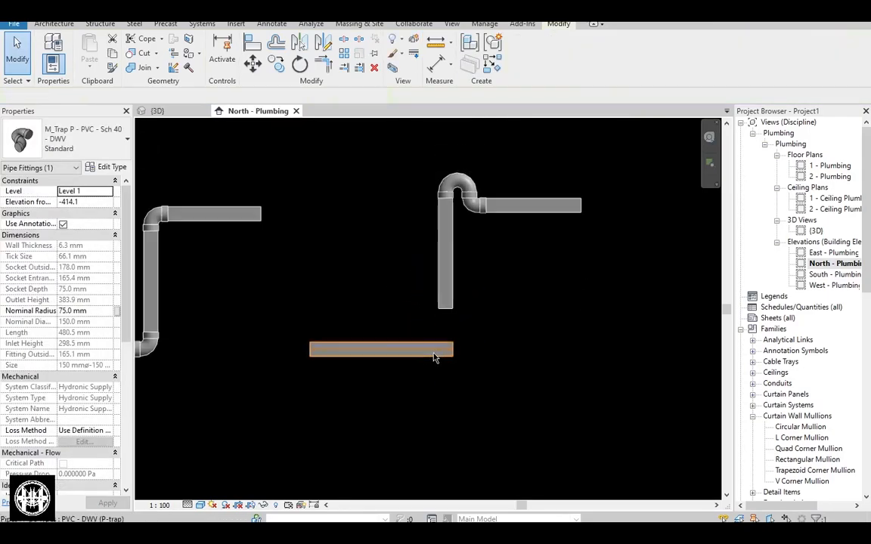
key("t")
key("r")
left_click(442, 297)
left_click(403, 353)
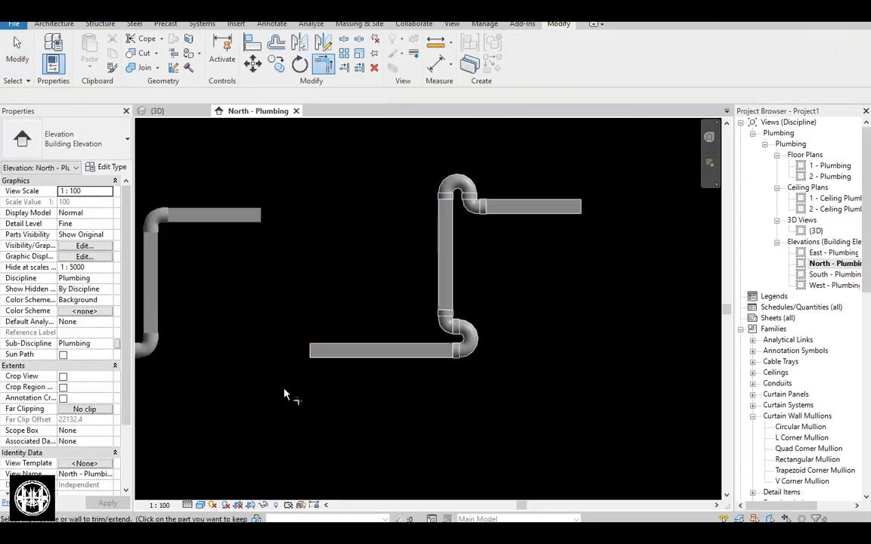
key("Escape")
Delete the lower P-trap and rejoin the lower horizontal pipe and riser at a corner, picking the horizontal pipe first
left_click(467, 349)
key("Delete")
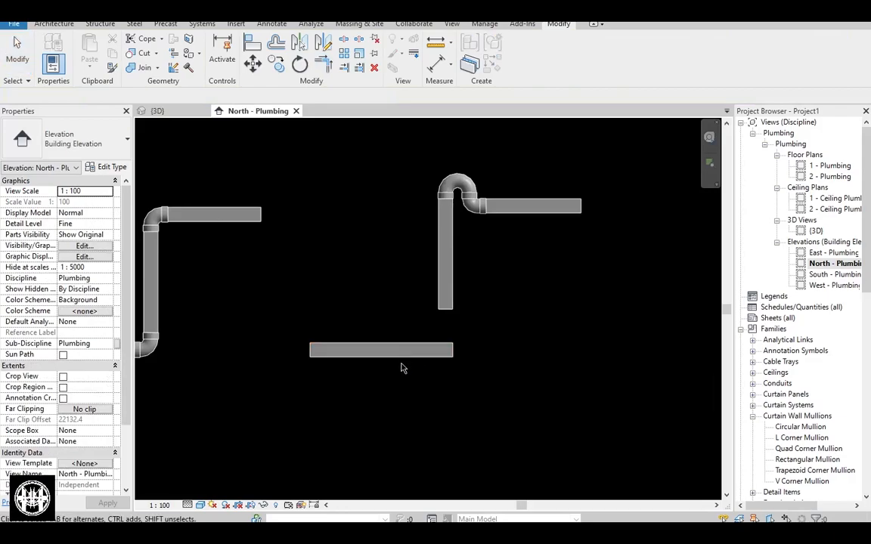
left_click(380, 349)
left_click(469, 278)
key("Escape")
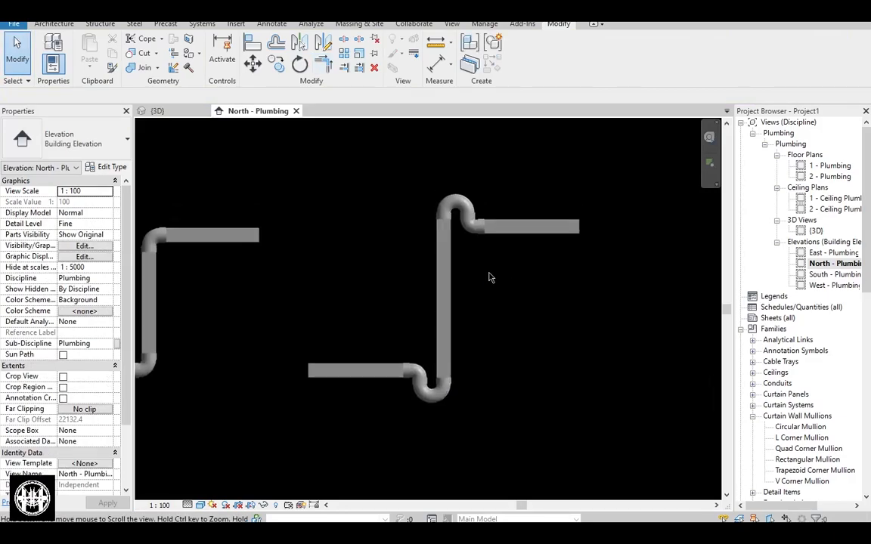
Delete the upper P-trap and trim the riser and upper horizontal pipe to a corner, picking the riser first
left_click(456, 209)
key("Delete")
key("t")
key("r")
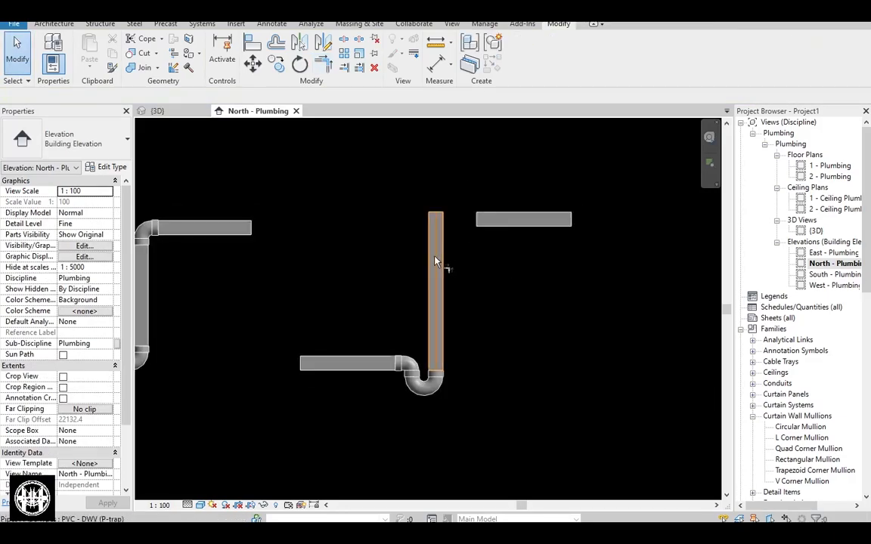
left_click(438, 265)
left_click(508, 220)
key("Escape")
Delete the upper P-trap and rejoin the upper horizontal pipe and riser at a corner, picking the horizontal pipe first
left_click(417, 232)
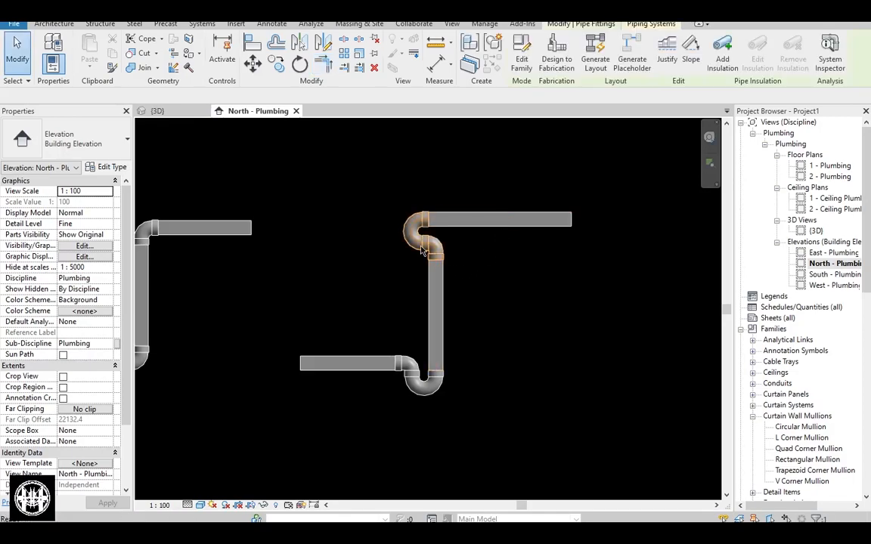
key("Delete")
key("t")
key("r")
left_click(472, 221)
left_click(435, 289)
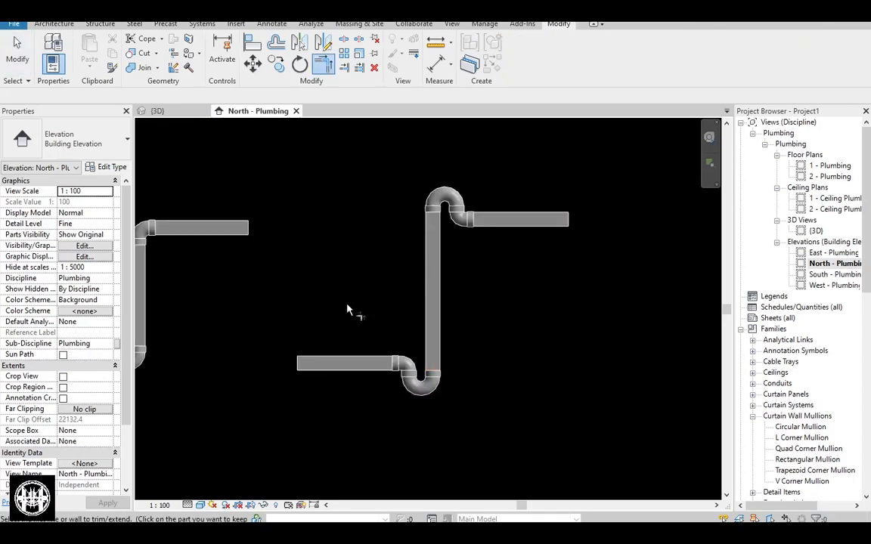
key("Escape")
Examine the orientation of the P-traps on the pipe runs in the elevation and the 3D view
scroll(350, 303, "down", 2)
middle_click_drag(148, 304, 369, 316)
scroll(533, 344, "up", 2)
key("ctrl+Tab")
middle_click_drag(485, 370, 270, 343, "shift")
scroll(355, 351, "down", 4)
middle_click_drag(349, 370, 416, 353)
scroll(416, 354, "up", 5)
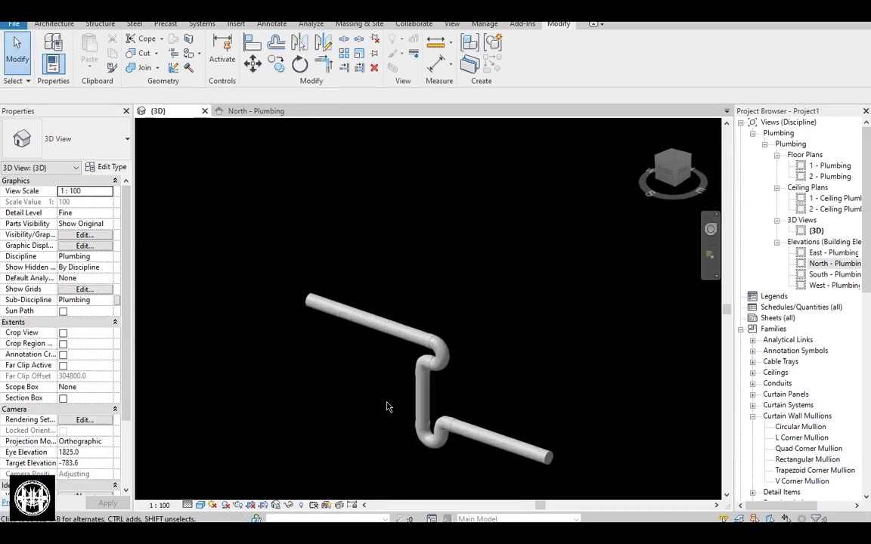
middle_click_drag(423, 396, 472, 351, "shift")
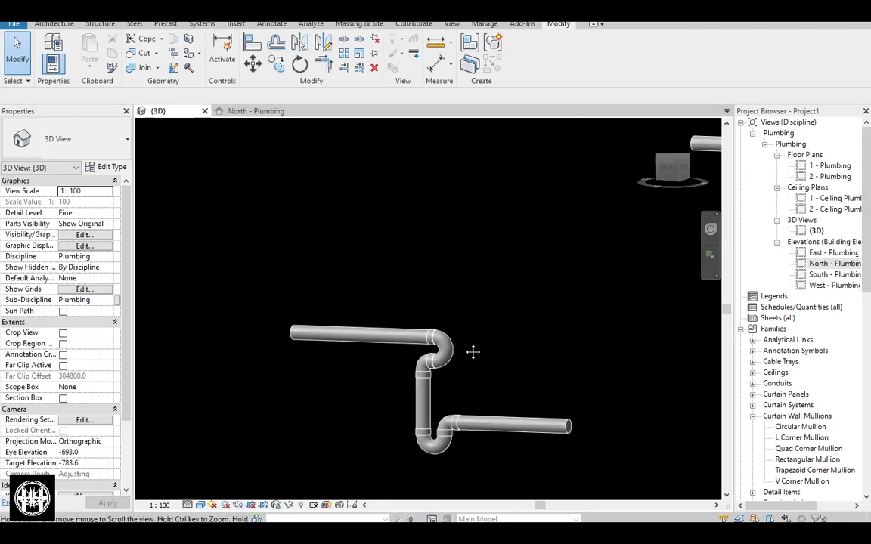
scroll(424, 416, "down", 4)
scroll(428, 408, "down", 3)
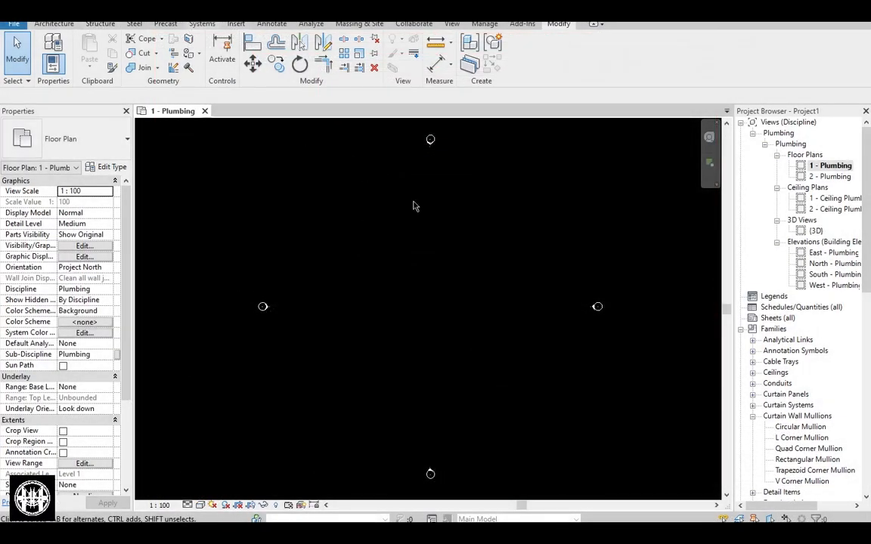
Place an M_Floor Drain - Round, type 125 mm Strainer - 50 mm Drain, on the work plane of the 1 - Plumbing floor plan
left_click(602, 54)
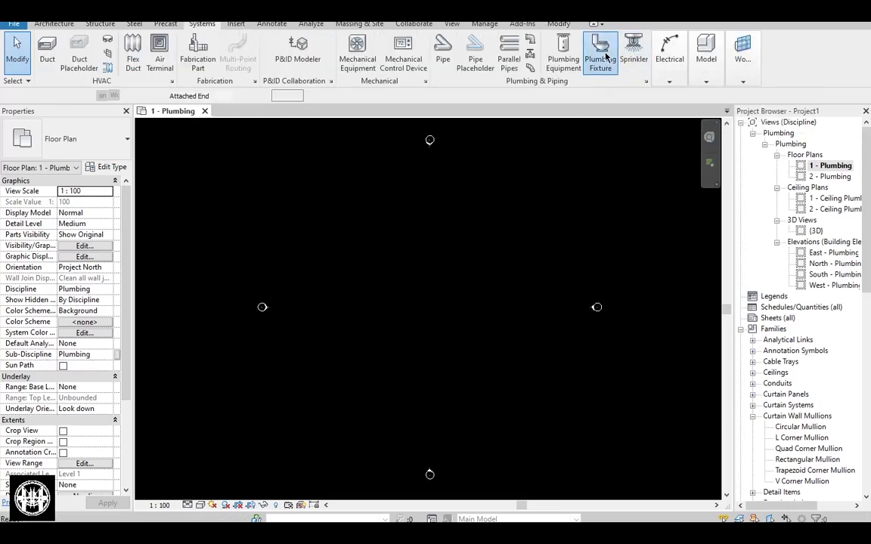
left_click(83, 138)
scroll(34, 212, "up", 5)
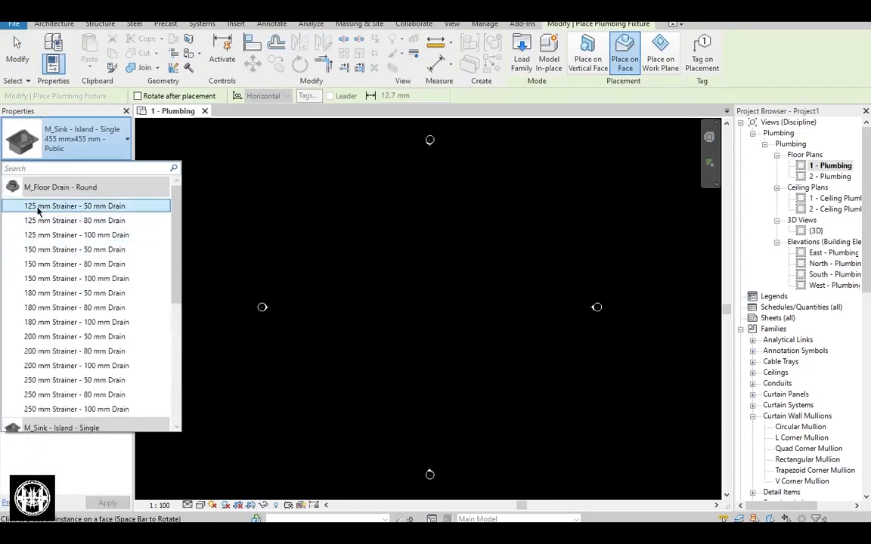
left_click(35, 208)
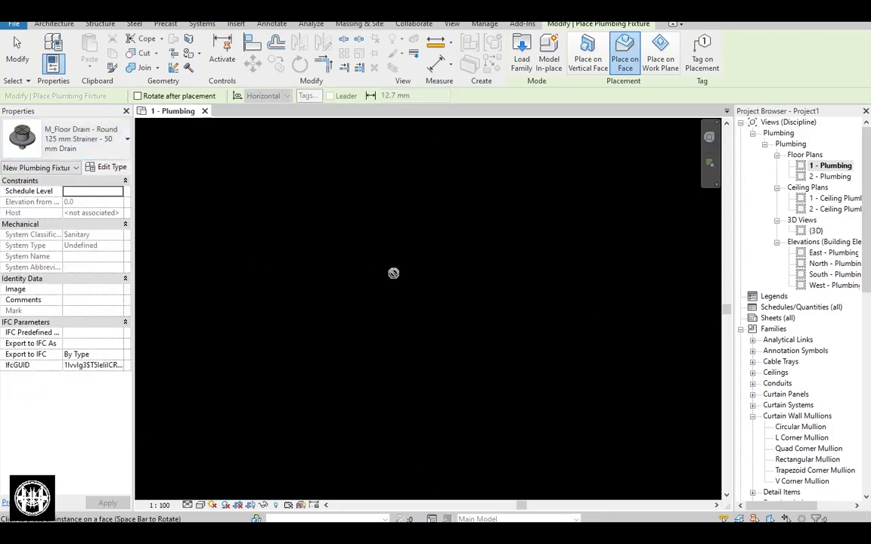
left_click(660, 54)
left_click(349, 276)
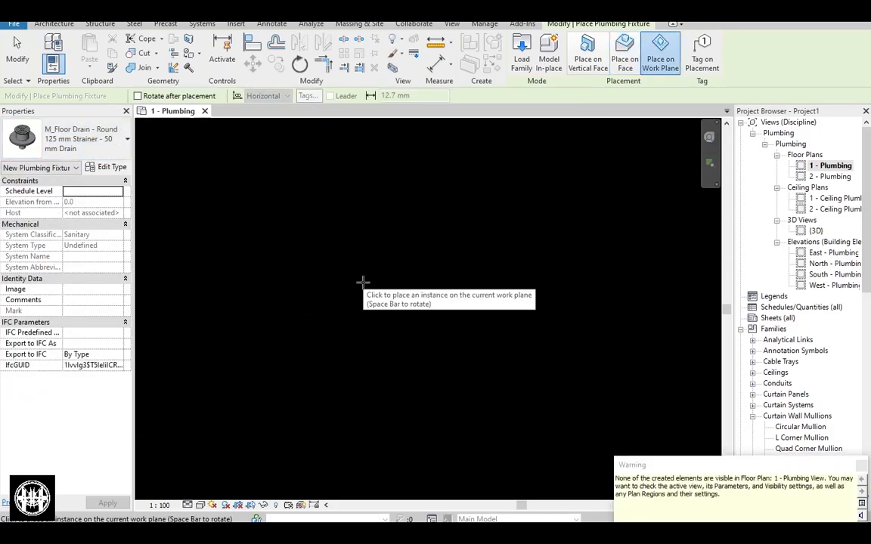
Adjust the level limits in the 1 - Plumbing floor plan's view range to display the placed floor drain
key("Escape")
key("v")
key("r")
left_click(530, 251)
left_click(531, 278)
left_click(527, 214)
left_click(515, 242)
left_click(524, 214)
left_click(527, 241)
left_click(568, 293)
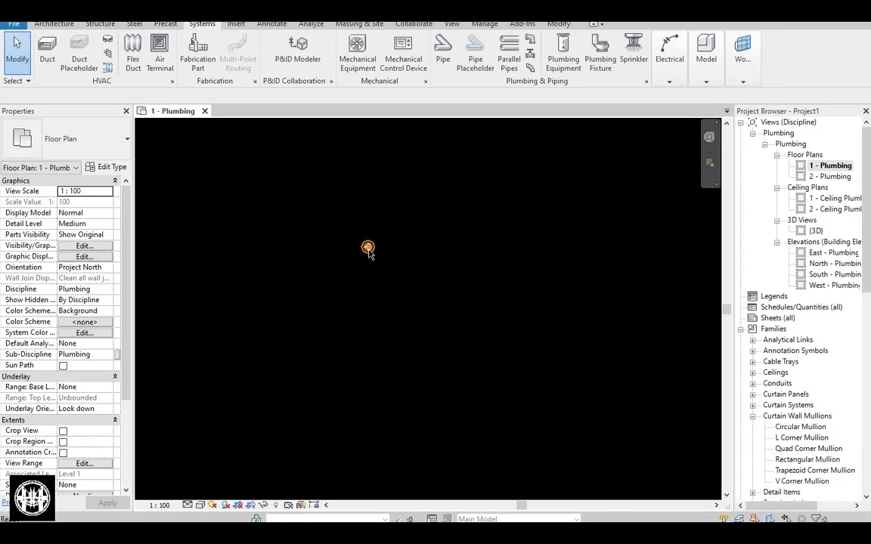
Create a grouped horizontal linear array of the floor drain, spaced 1500 mm to the second member
left_click_drag(378, 254, 359, 247)
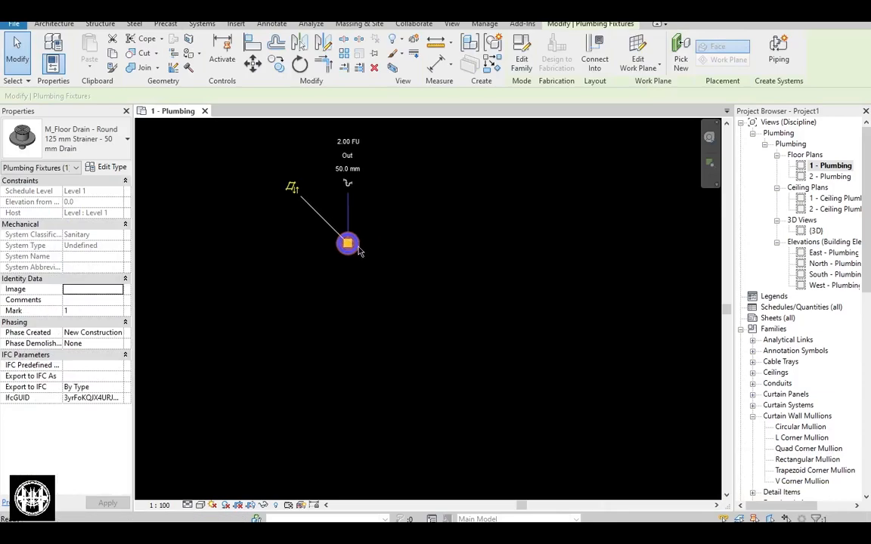
key("a")
key("r")
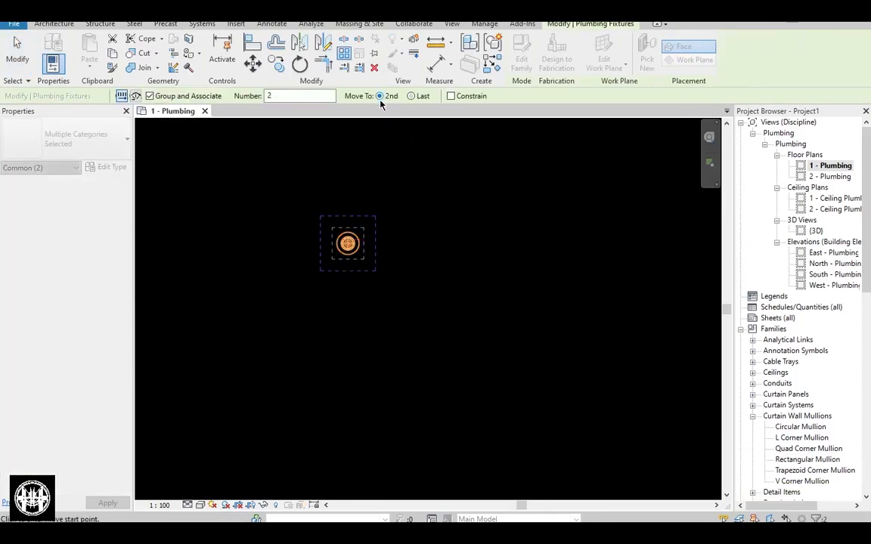
left_click(348, 243)
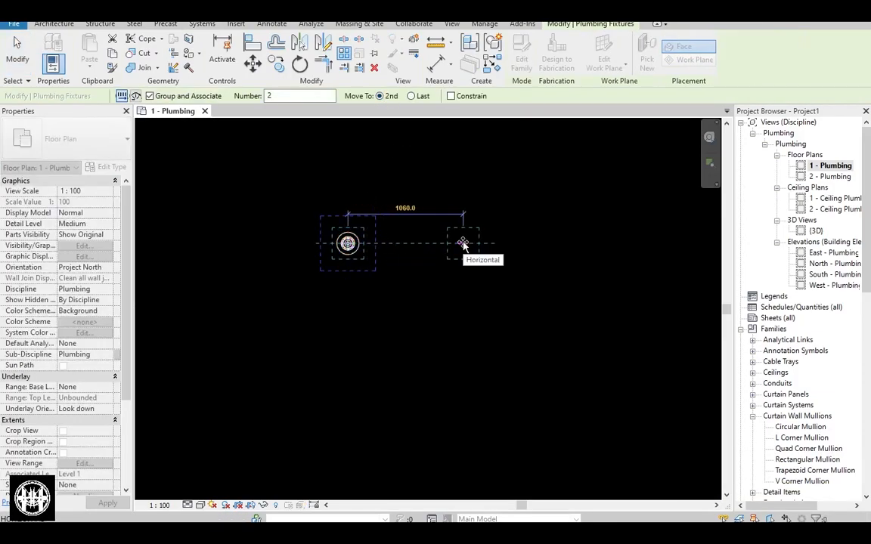
type("1500")
key("Return")
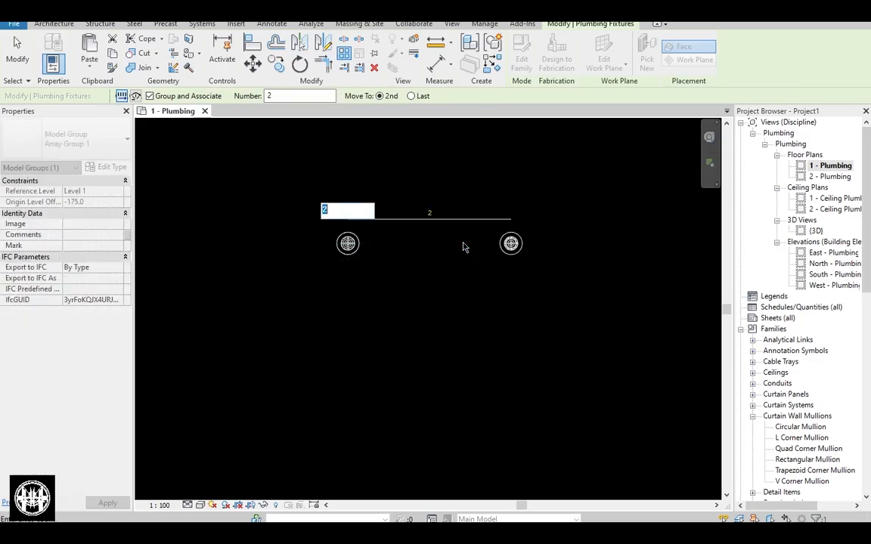
key("Return")
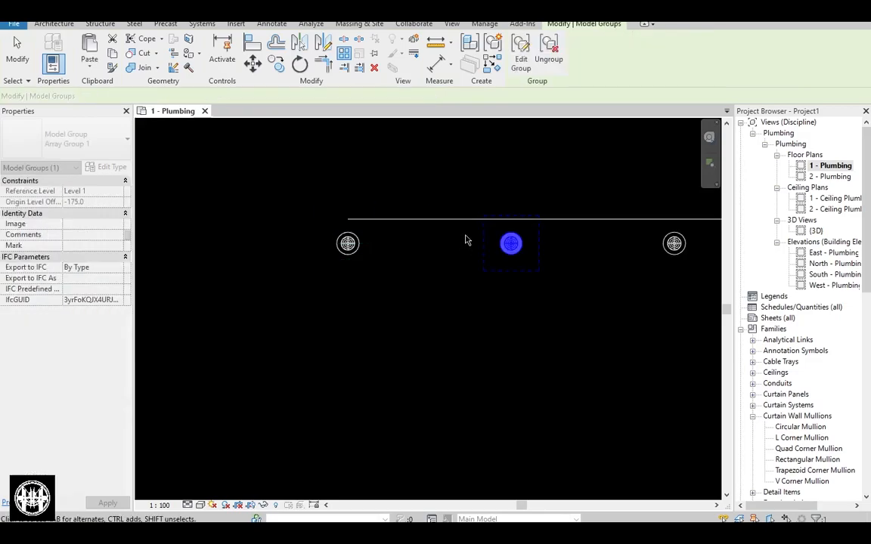
Ungroup the floor drain array into individual plumbing fixtures
scroll(484, 264, "down", 3)
key("Escape")
left_click(387, 246)
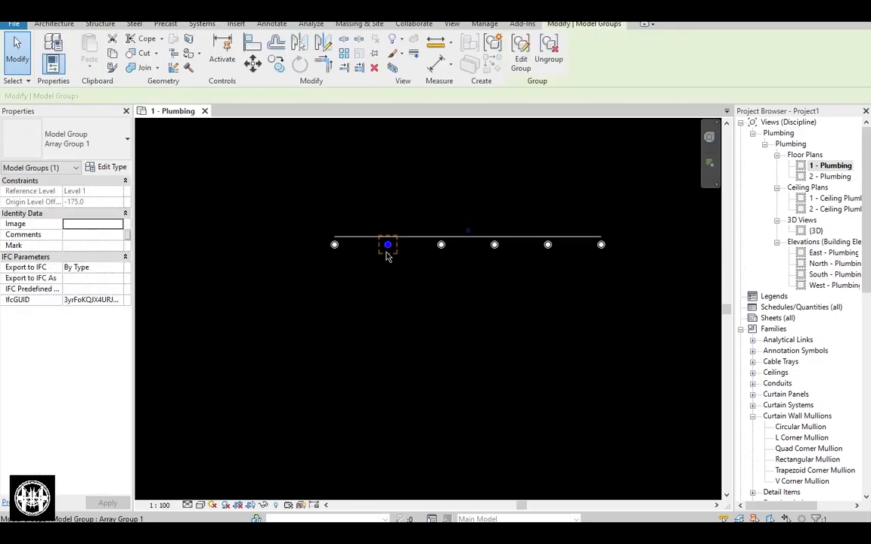
scroll(337, 265, "up", 3)
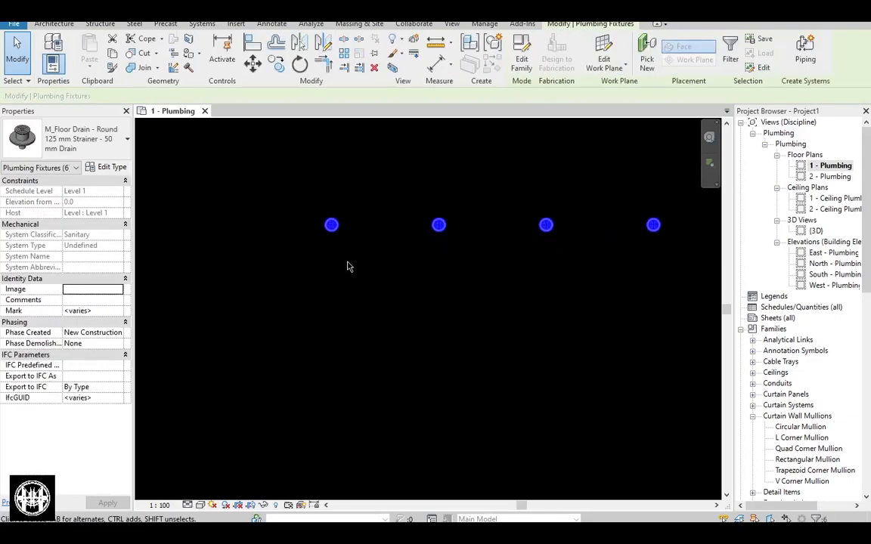
middle_click_drag(347, 262, 331, 261)
Copy the six floor drains to form a second, staggered row below the first
key("c")
key("o")
left_click(315, 229)
left_click(366, 339)
scroll(369, 355, "down", 3)
key("Escape")
key("Escape")
middle_click(361, 376)
middle_click(361, 376)
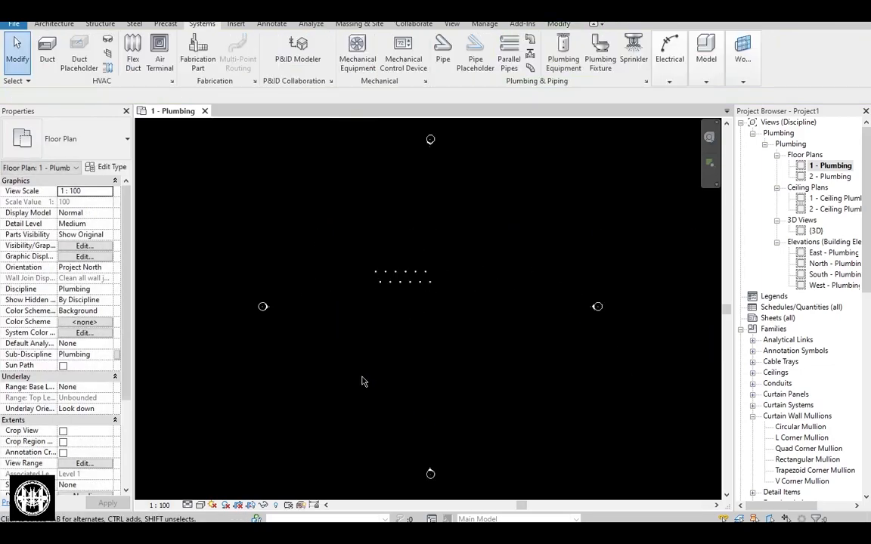
Hide the elevation marker category in the 1 - Plumbing floor plan
left_click_drag(216, 277, 282, 344)
key("v")
key("h")
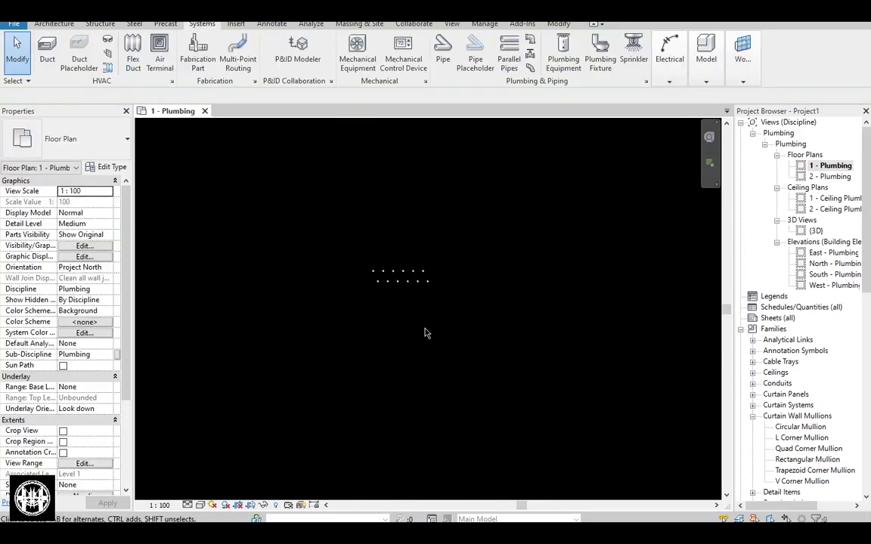
middle_click(425, 328)
middle_click(425, 328)
Examine both rows of floor drains in the 3D view
key("3")
key("d")
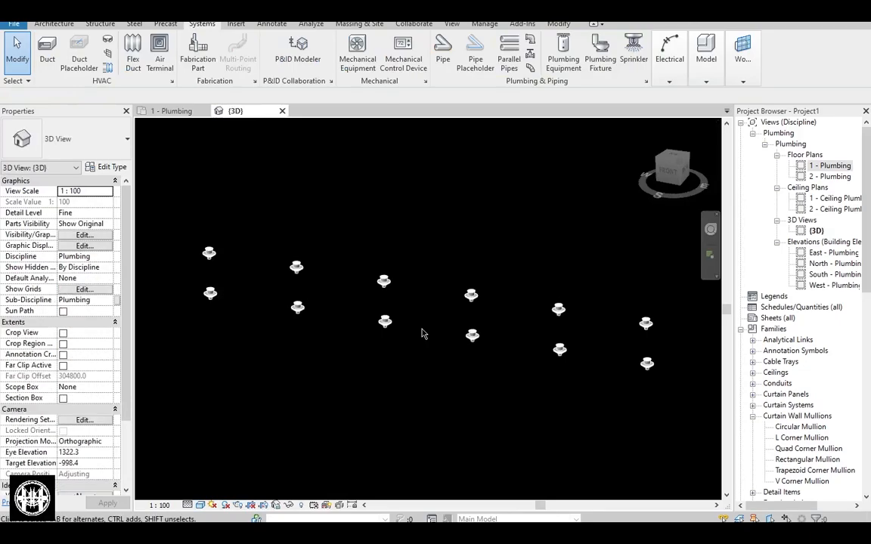
left_click(380, 325)
key("s")
key("a")
mouse_move(337, 409)
middle_mouse_down("shift")
mouse_move(228, 370)
mouse_move(367, 317)
mouse_move(325, 398)
middle_mouse_up("shift")
key("Escape")
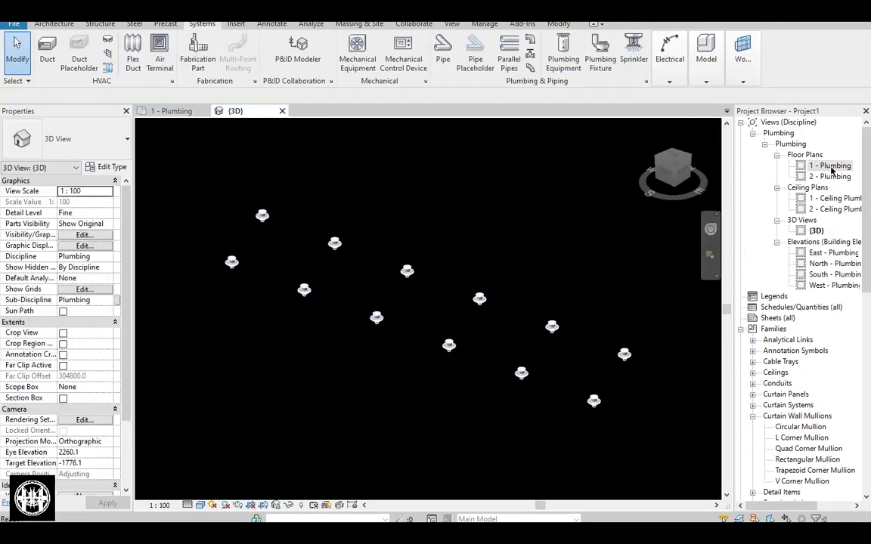
Select all floor drain instances in the 1 - Plumbing plan and create the Sanitary piping system Sanitary 1 from them
double_click(829, 166)
scroll(408, 302, "down", 3)
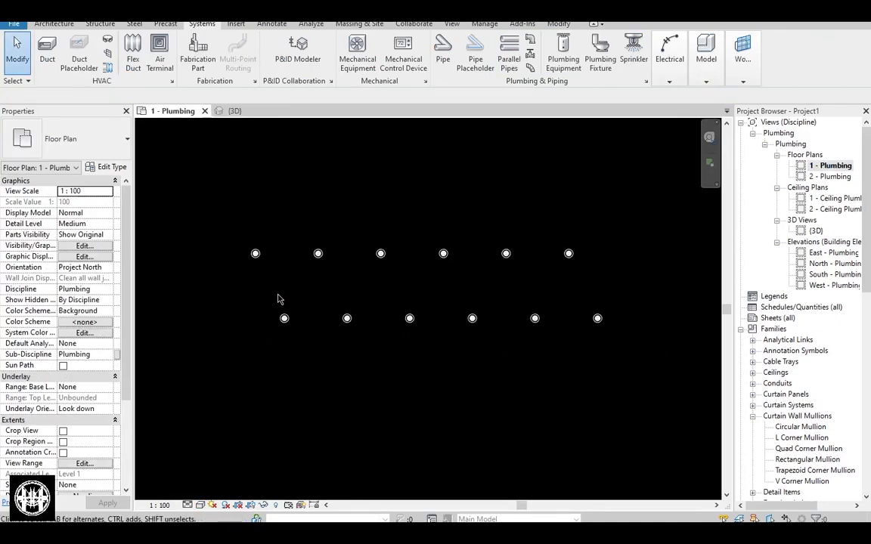
left_click(256, 254)
key("s")
key("a")
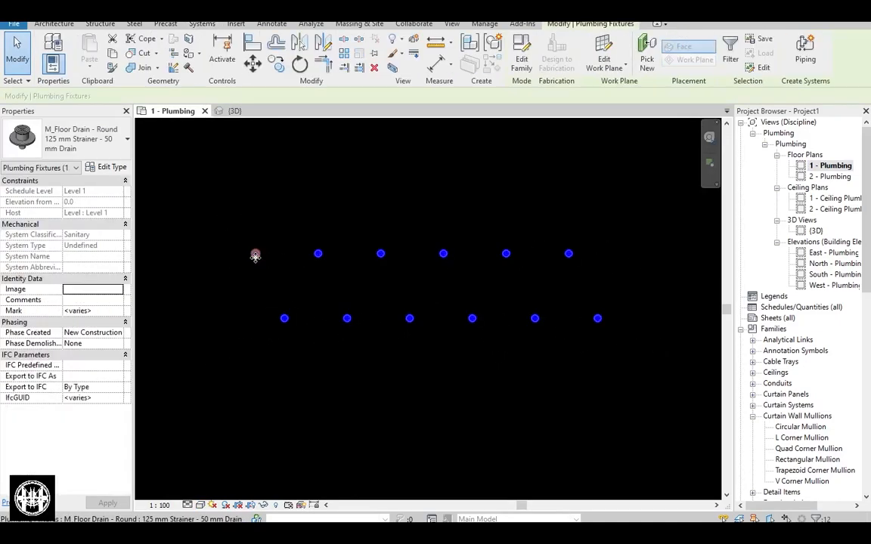
middle_click_drag(419, 305, 415, 302)
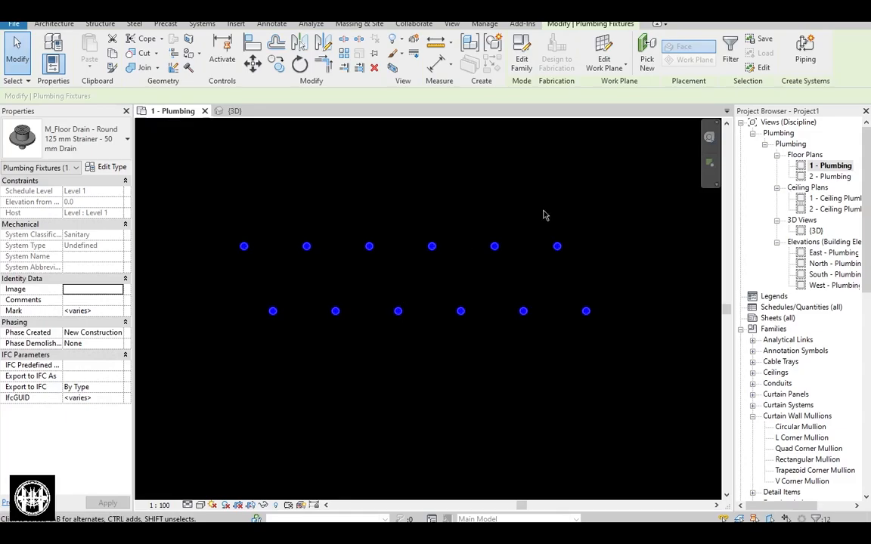
left_click(808, 61)
left_click_drag(431, 229, 548, 221)
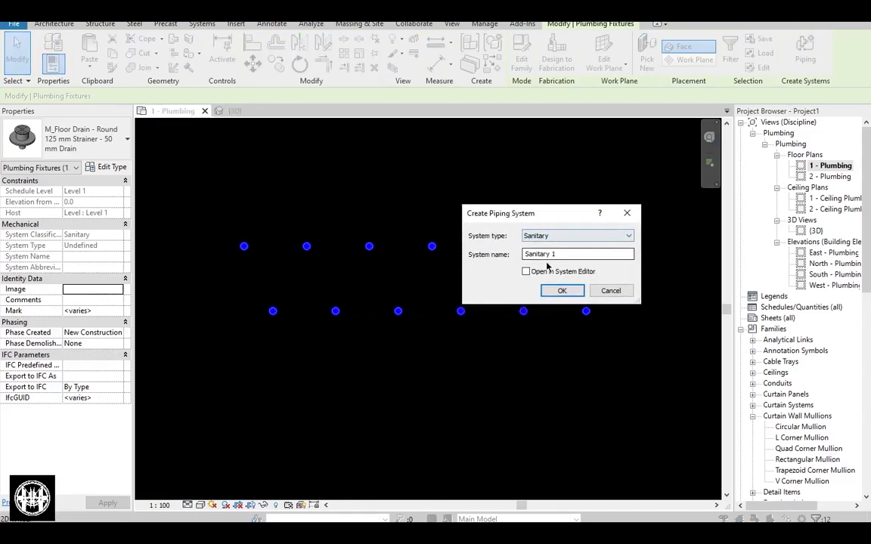
key("Return")
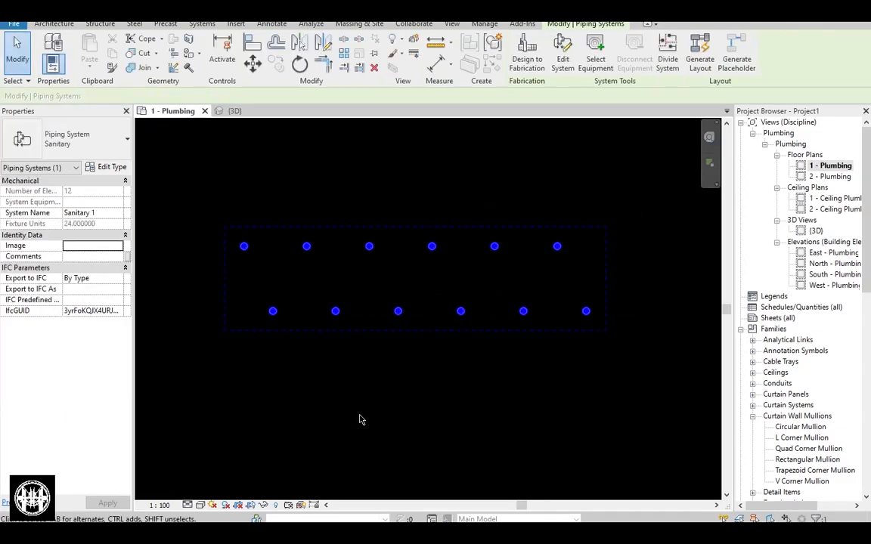
Start generating a pipe layout for the sanitary system and place its base beyond the right end of the drain rows
scroll(424, 363, "up", 2)
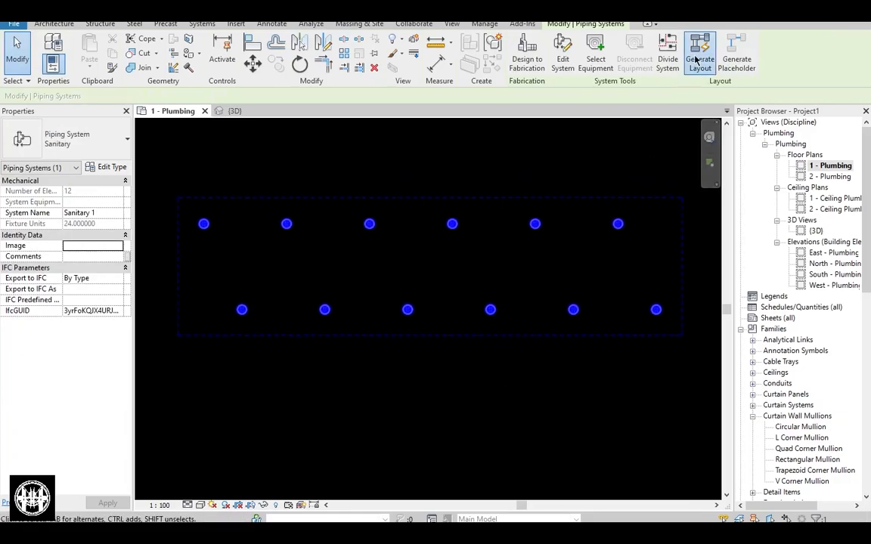
left_click(700, 53)
scroll(427, 385, "down", 1)
middle_click_drag(445, 384, 429, 402)
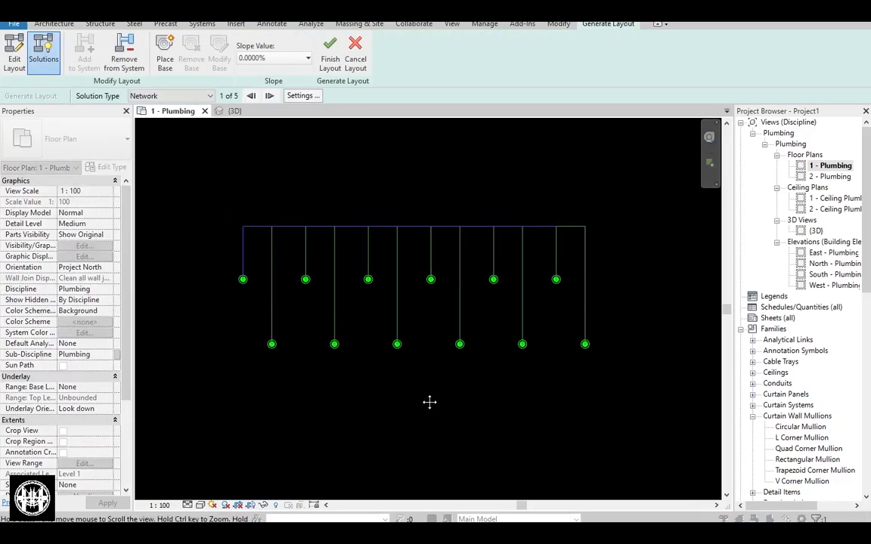
left_click(165, 47)
scroll(604, 322, "up", 1)
middle_click_drag(604, 321, 547, 311)
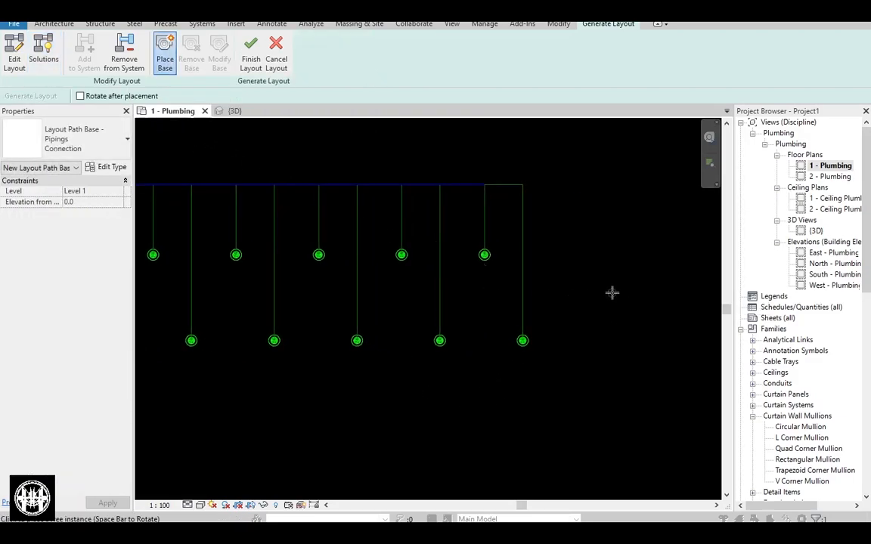
left_click(624, 362)
middle_click_drag(582, 361, 564, 355)
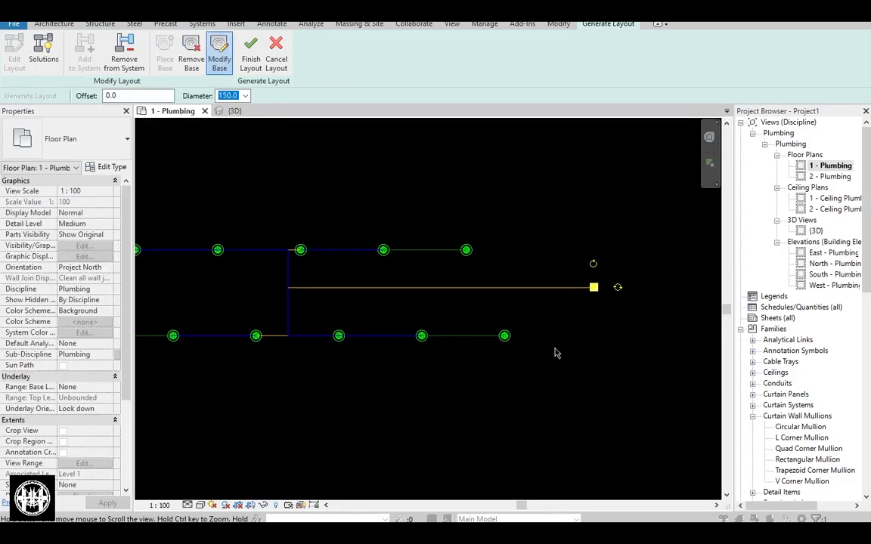
Set the layout base's diameter to 100 mm and its offset to -700
left_click(245, 96)
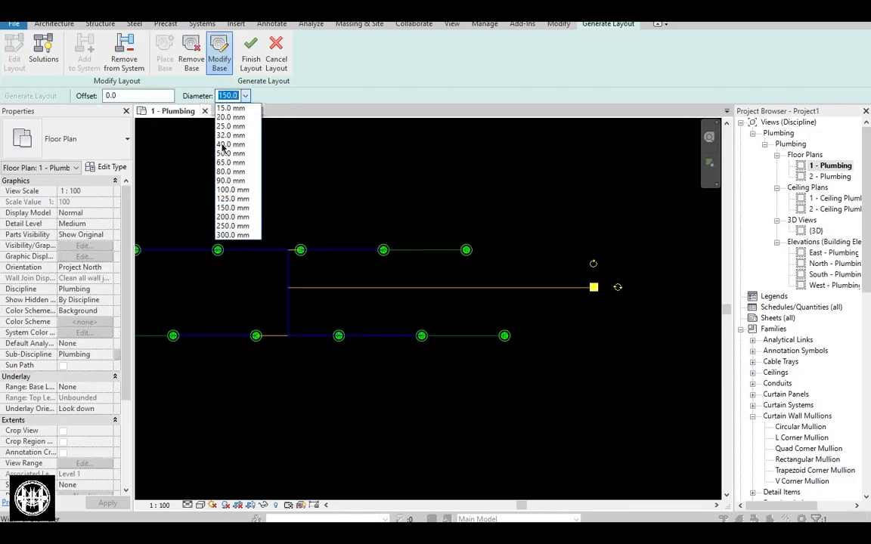
left_click(405, 195)
mouse_move(533, 308)
middle_mouse_down()
mouse_move(555, 310)
mouse_move(538, 306)
middle_mouse_up()
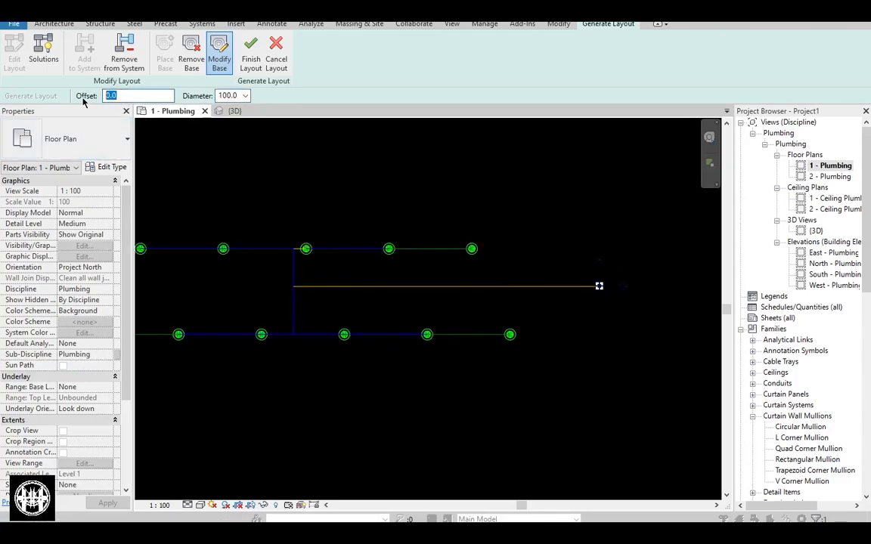
type("-700")
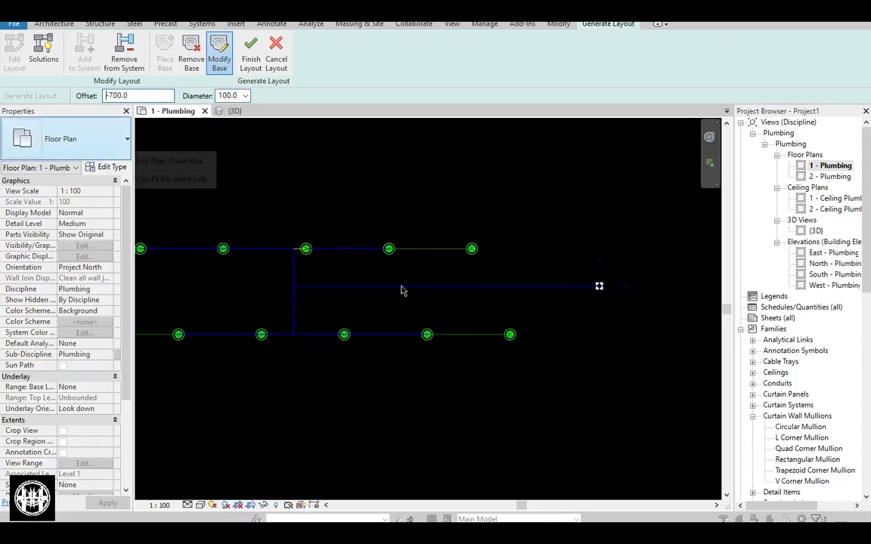
middle_click_drag(314, 309, 375, 333)
In the layout solutions' pipe conversion settings, edit the Main offset and set the Branch offset to -500
left_click(44, 53)
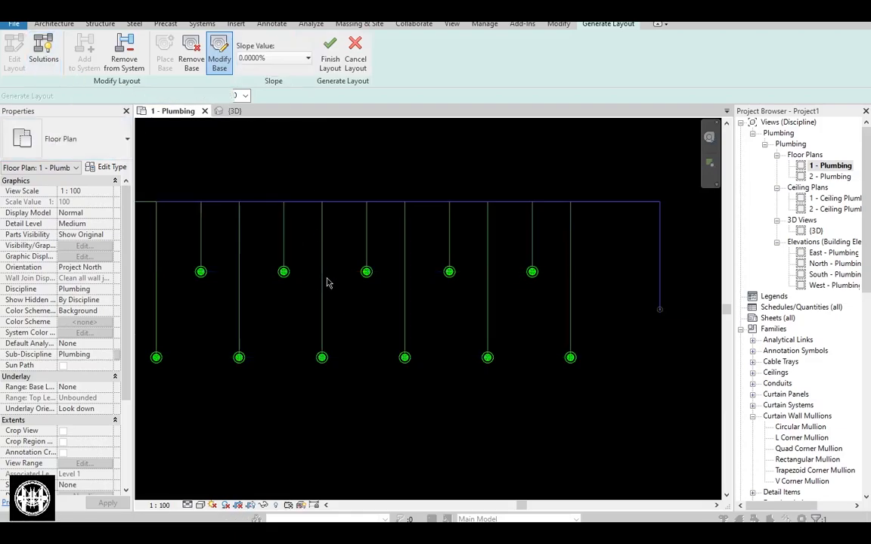
left_click(302, 96)
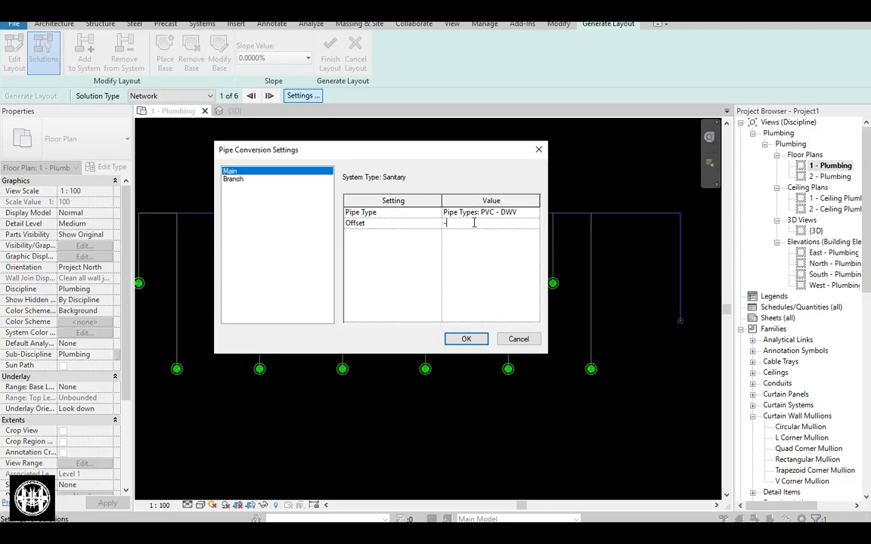
left_click(251, 179)
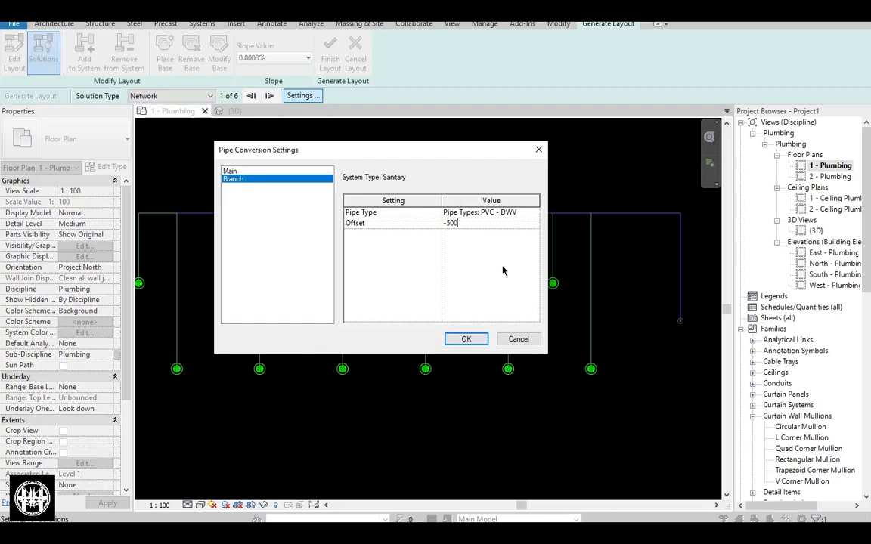
left_click(277, 172)
left_click(253, 179)
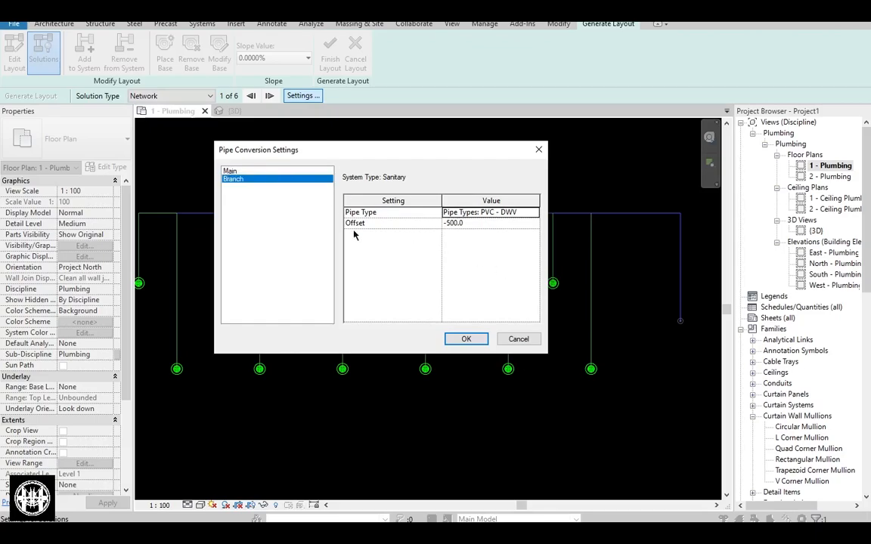
left_click(464, 340)
middle_click_drag(362, 283, 378, 294)
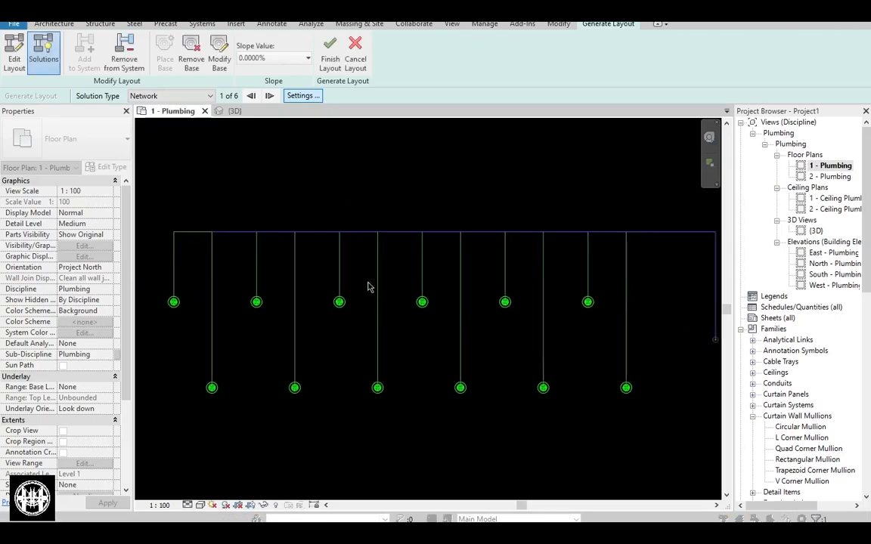
Tile the floor plan and the 3D view side by side with the drains framed in both
middle_click_drag(227, 225, 236, 235)
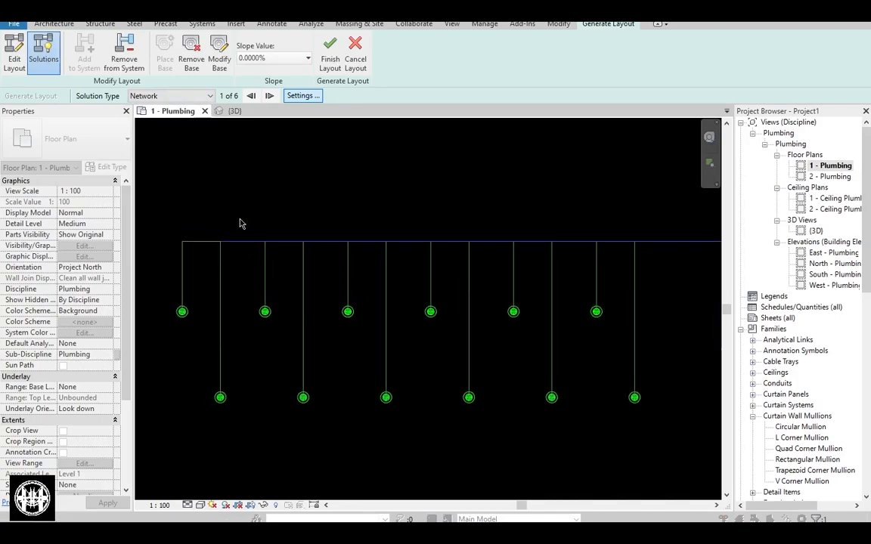
key("w")
key("t")
scroll(555, 342, "down", 2)
left_click(558, 346)
middle_click_drag(630, 383, 529, 387)
scroll(562, 372, "down", 3)
scroll(547, 381, "up", 2)
left_click(330, 371)
scroll(321, 368, "down", 2)
middle_click_drag(302, 366, 294, 363)
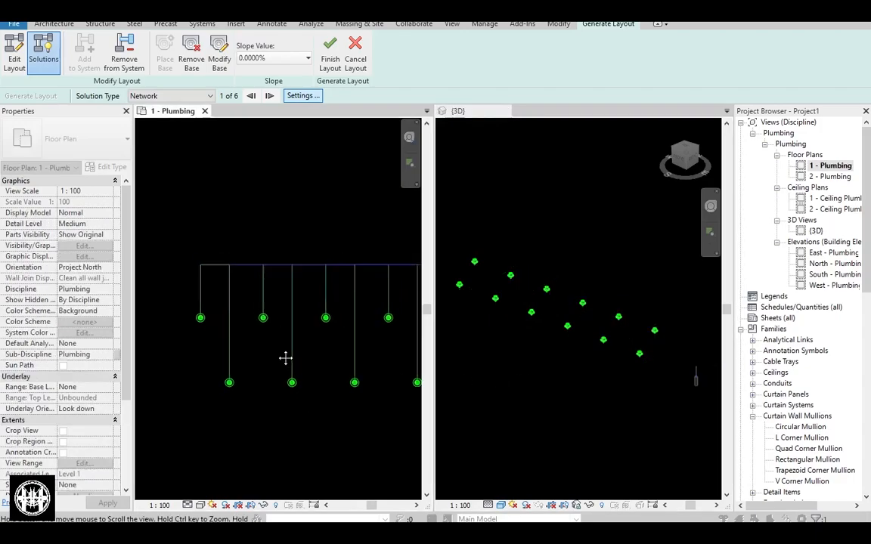
Choose Network layout solution 5 of 6, with a main between the drain rows, and check it in 3D
left_click(269, 95)
left_click(269, 96)
left_click(269, 96)
left_click(269, 96)
middle_click_drag(304, 320, 221, 319)
middle_click_drag(354, 363, 229, 353)
middle_click_drag(531, 387, 622, 423, "shift")
scroll(622, 423, "up", 5)
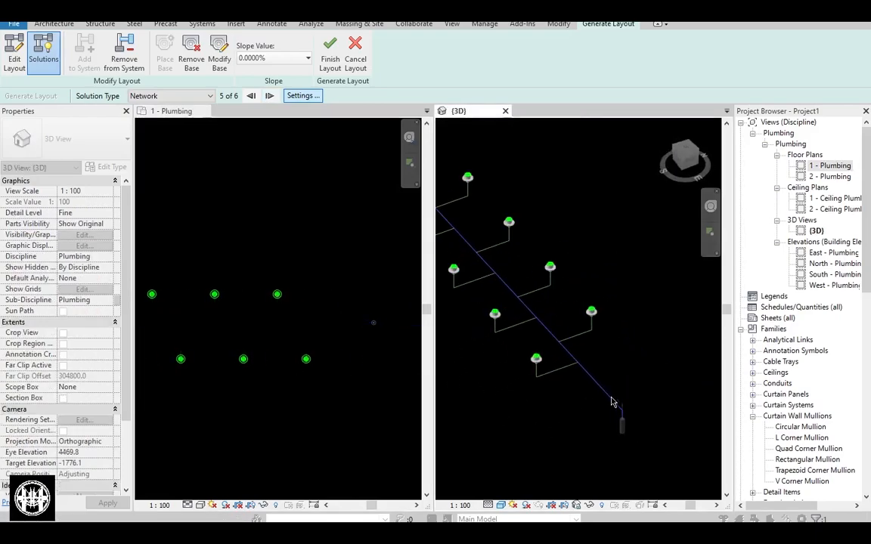
middle_click_drag(557, 435, 576, 434, "shift")
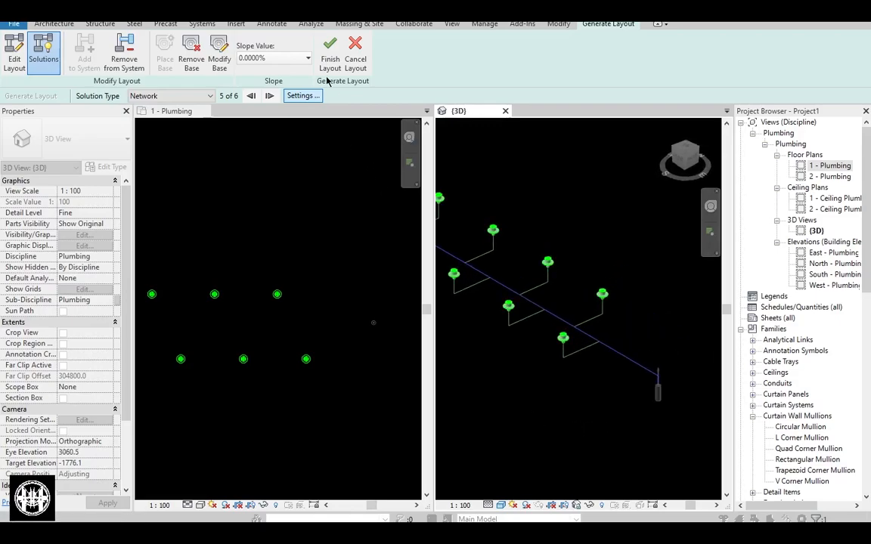
Finish the layout from the chosen solution to generate the sanitary pipes and fittings
left_click(266, 230)
scroll(368, 341, "down", 2)
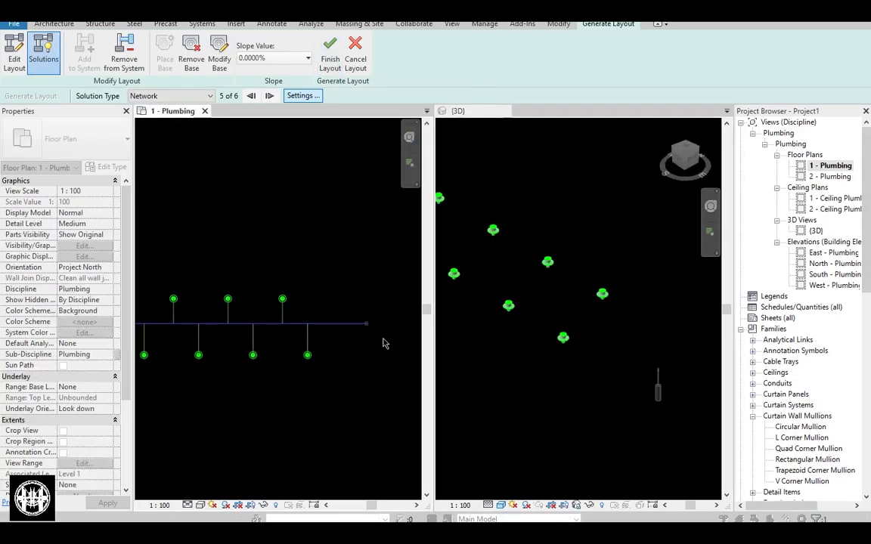
left_click(330, 53)
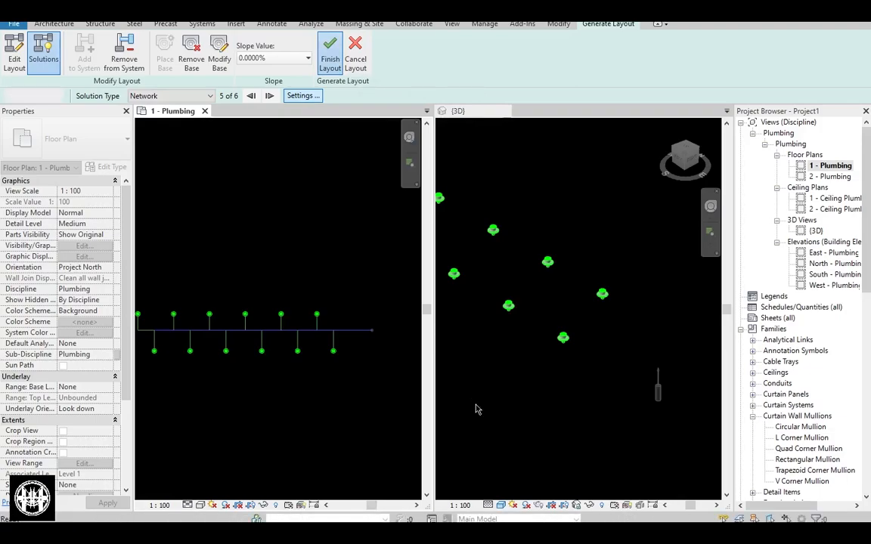
left_click(564, 438)
scroll(542, 373, "down", 2)
middle_click_drag(553, 392, 610, 427)
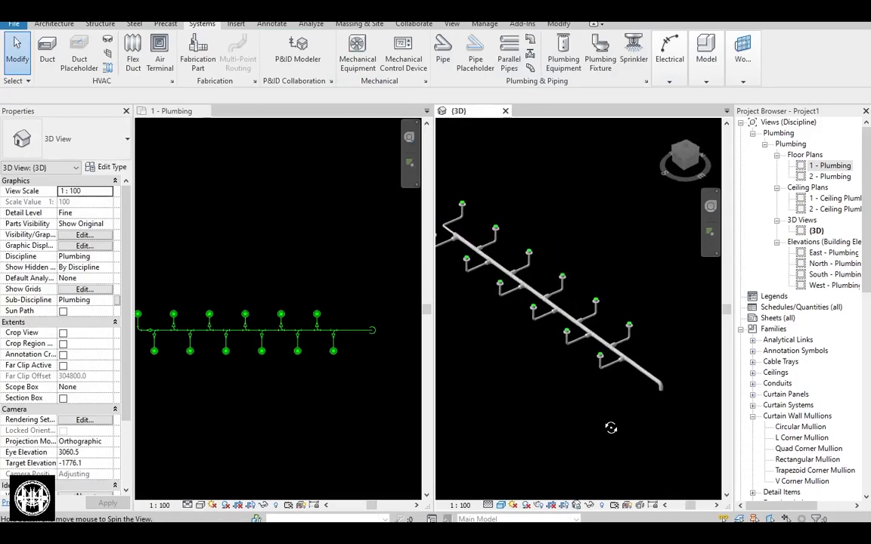
Examine the generated branches and fittings at the floor drains and along the main pipe in 3D
scroll(610, 427, "up", 5)
middle_click_drag(567, 383, 601, 377)
middle_click_drag(569, 346, 562, 323)
scroll(546, 364, "up", 2)
scroll(594, 404, "down", 5)
scroll(537, 372, "down", 3)
middle_click_drag(566, 387, 551, 346)
scroll(541, 278, "up", 5)
scroll(532, 280, "down", 4)
scroll(601, 394, "up", 2)
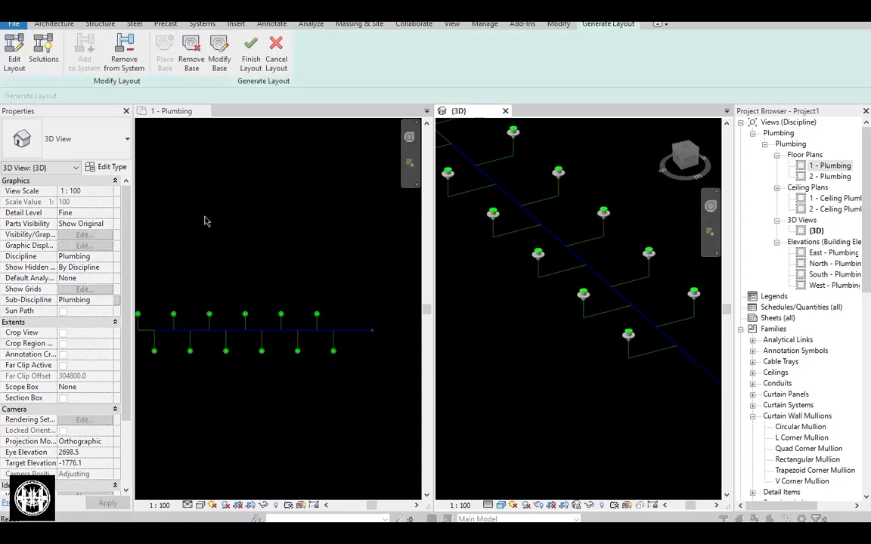
Return to the layout solutions and check the Branch pipe type in the pipe conversion settings, accepting the dialog
left_click(43, 51)
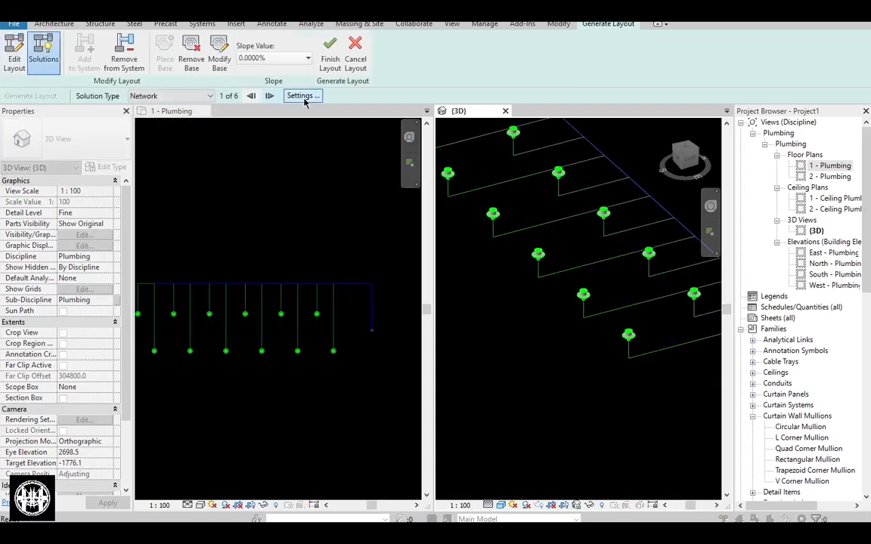
left_click(303, 96)
left_click(236, 180)
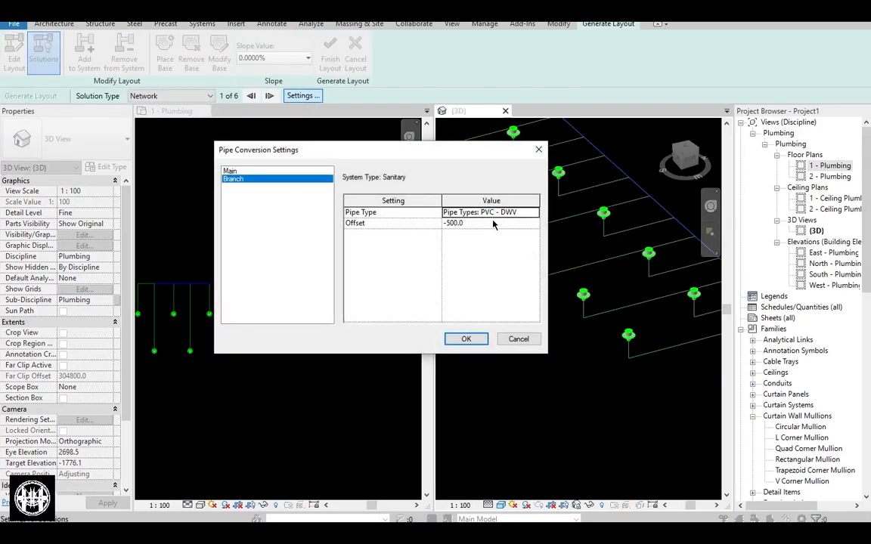
left_click(535, 215)
left_click_drag(446, 152, 413, 143)
left_click(432, 332)
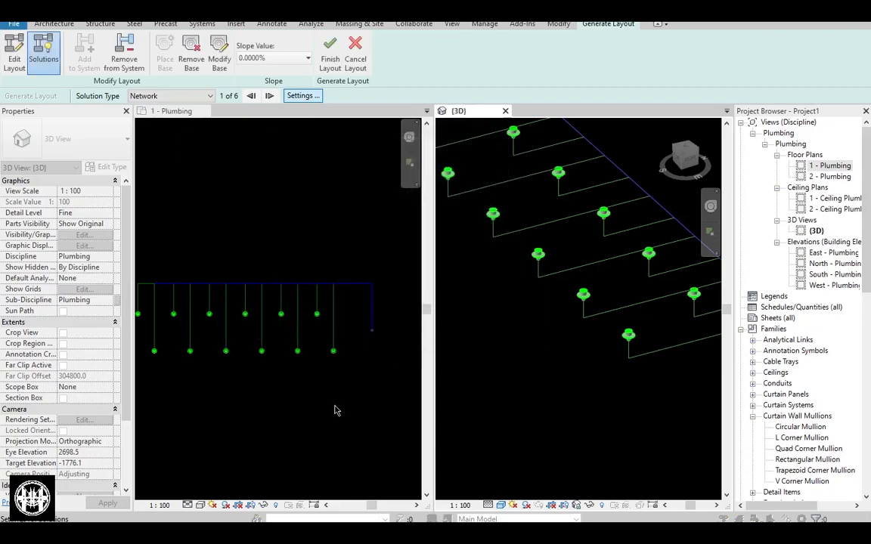
Choose the Network layout solution with a straight main between the drain rows and finish the layout to generate the pipes
left_click(270, 96)
left_click(270, 96)
left_click(270, 96)
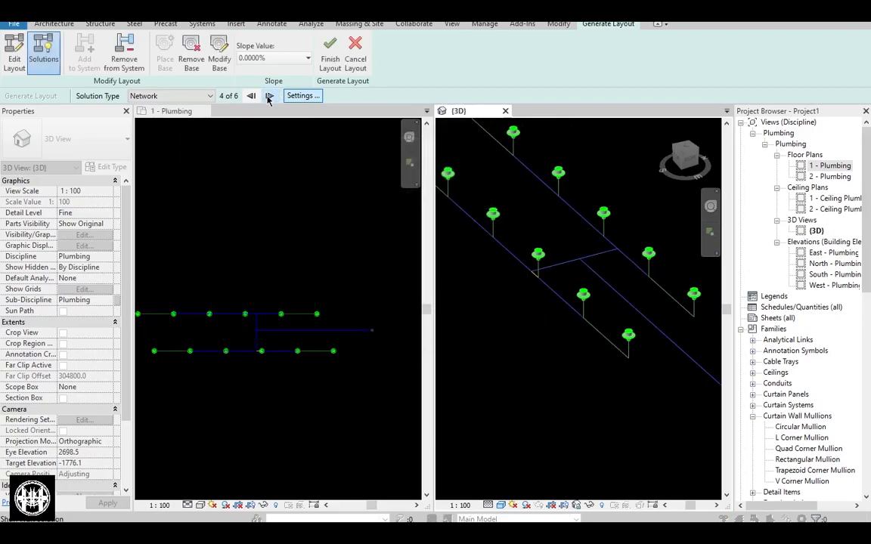
middle_click_drag(572, 277, 469, 378, "shift")
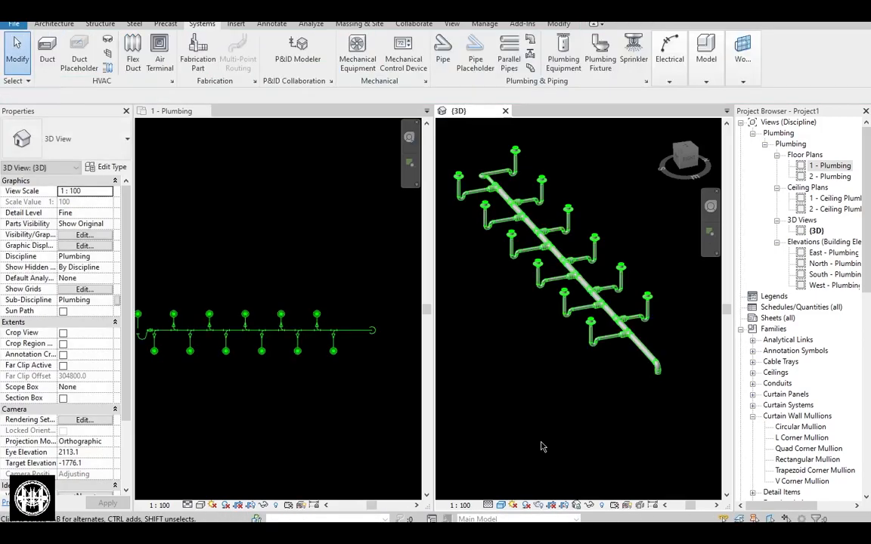
Examine the regenerated P-traps, branch pipes and reducers along the main pipe in 3D
scroll(610, 366, "up", 5)
middle_click_drag(601, 378, 597, 358, "shift")
scroll(582, 332, "up", 4)
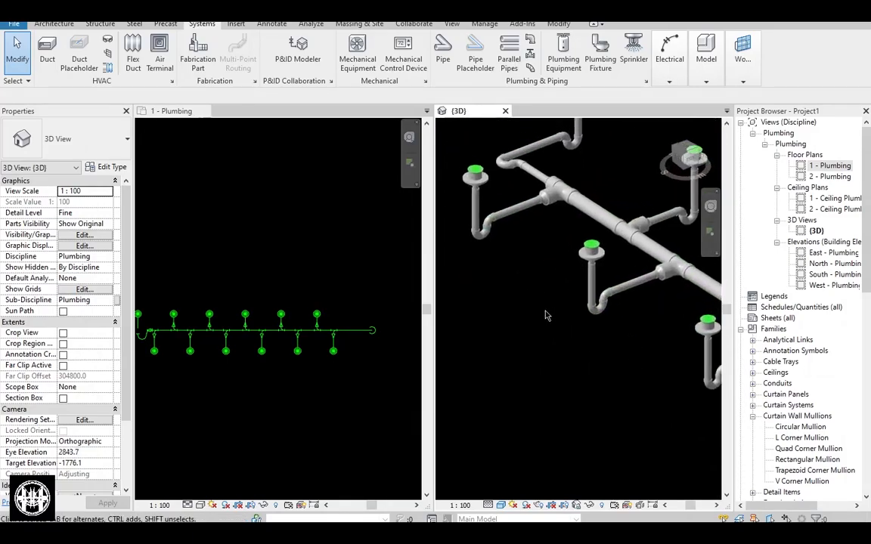
scroll(527, 277, "down", 5)
middle_click_drag(554, 330, 586, 352, "shift")
scroll(585, 353, "up", 5)
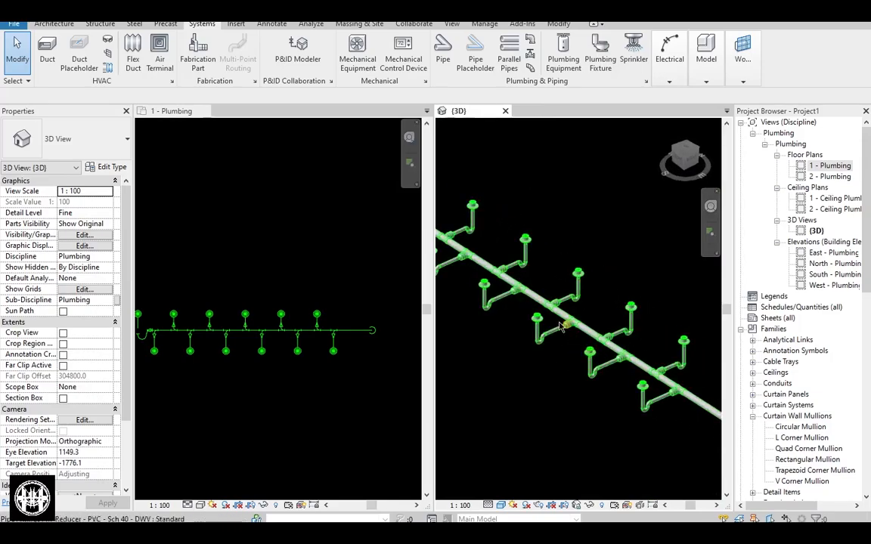
scroll(227, 367, "up", 1)
scroll(316, 334, "up", 4)
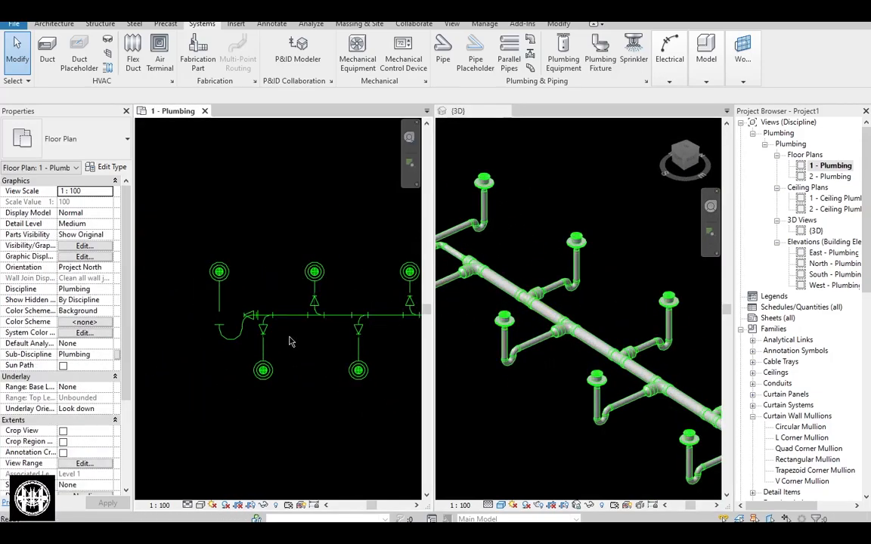
Set the plumbing floor plan's detail level to Fine and check the pipe run in plan
scroll(240, 349, "down", 3)
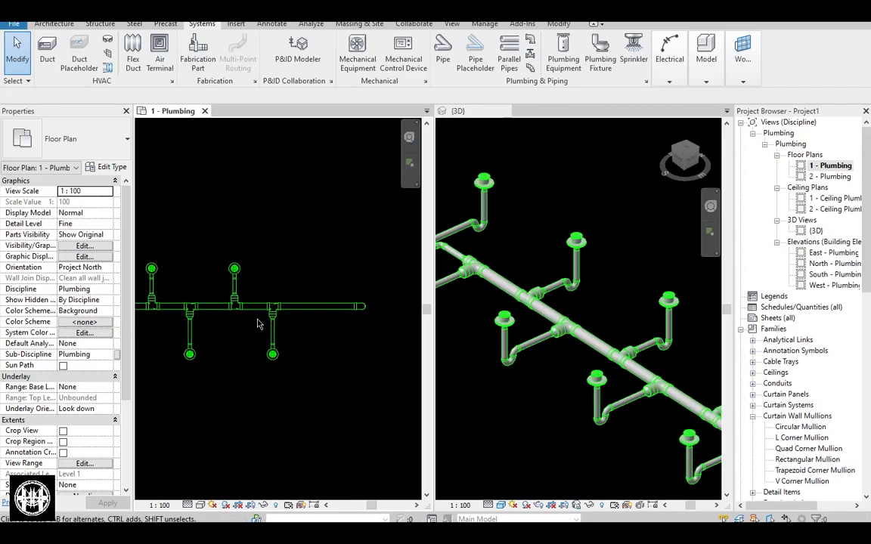
scroll(257, 324, "up", 3)
middle_click_drag(238, 304, 398, 310)
scroll(393, 311, "down", 2)
middle_click_drag(318, 312, 402, 313)
middle_click_drag(220, 314, 359, 309)
Switch from tiled to tabbed views with the 3D view active
left_click(550, 348)
middle_click(550, 351)
middle_click(551, 351)
middle_click_drag(552, 356, 526, 360)
key("t")
key("w")
middle_click(552, 351)
middle_click(553, 352)
Change the P-trap at the corner between the end branch and the main to M_Bend - PVC - Sch 40 - DWV Standard
mouse_move(427, 389)
middle_mouse_down("shift")
mouse_move(419, 412)
mouse_move(389, 361)
mouse_move(417, 396)
middle_mouse_up("shift")
scroll(353, 272, "up", 2)
middle_click_drag(353, 272, 548, 430)
scroll(355, 283, "up", 3)
left_click(383, 369)
scroll(383, 369, "up", 4)
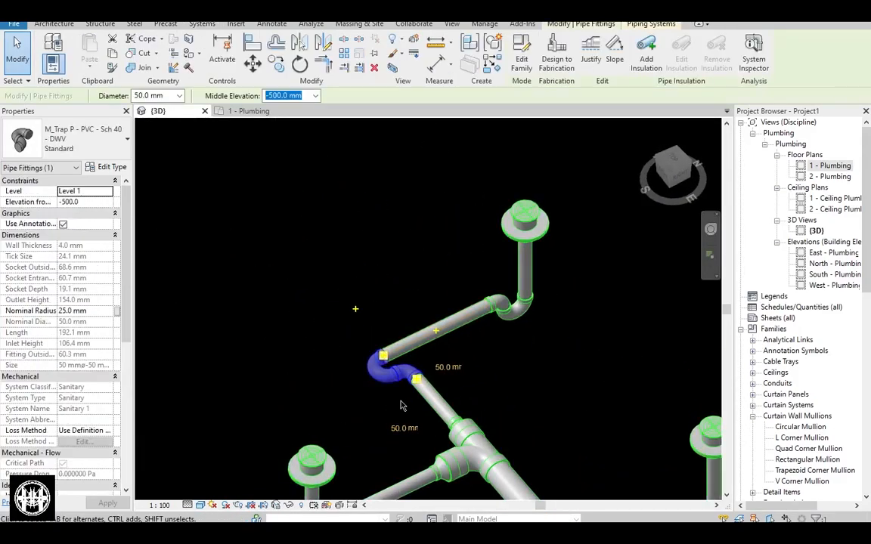
left_click(85, 142)
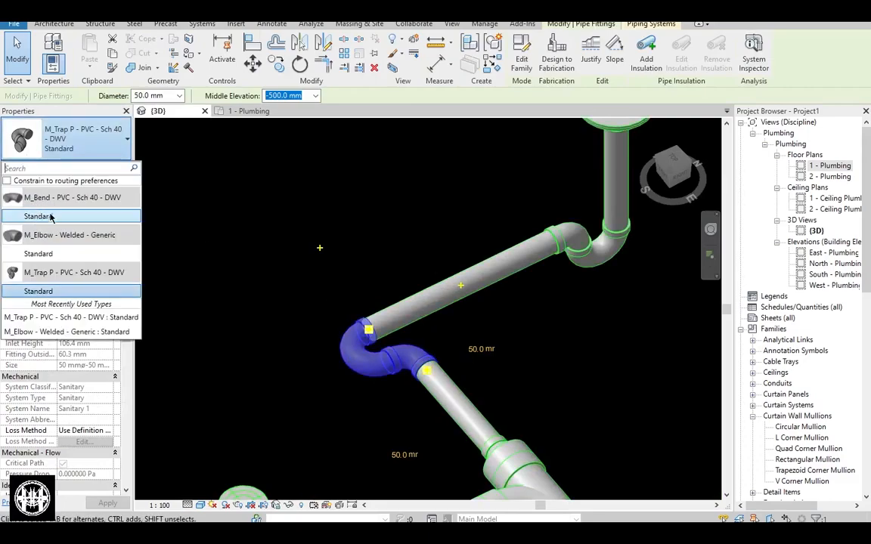
left_click(50, 217)
left_click(306, 305)
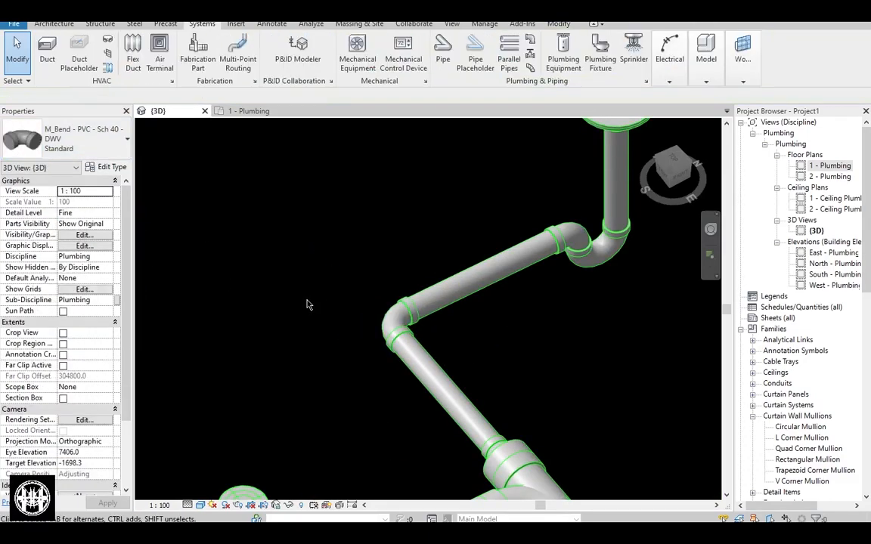
Select all the P-trap fittings below the floor drains and set their middle elevation to -200 mm
scroll(473, 337, "down", 3)
middle_click_drag(528, 374, 430, 310)
middle_click_drag(412, 377, 360, 395, "shift")
scroll(239, 366, "up", 2)
middle_click_drag(238, 366, 274, 294)
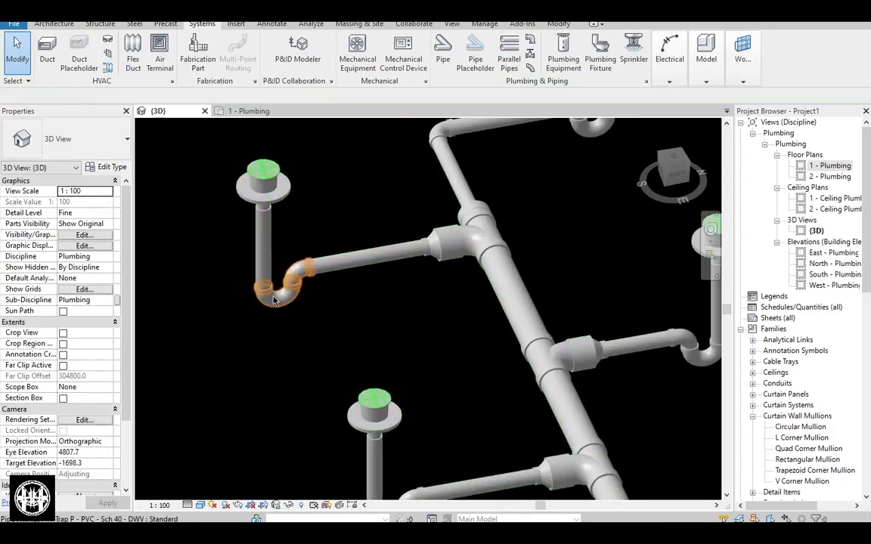
left_click(279, 299)
middle_click_drag(305, 363, 322, 348, "shift")
scroll(326, 339, "down", 2)
key("s")
key("a")
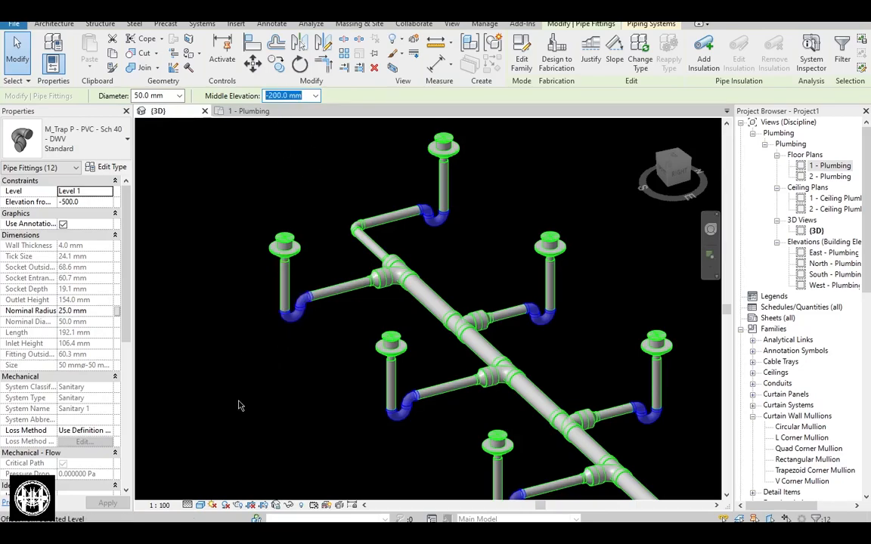
left_click(278, 407)
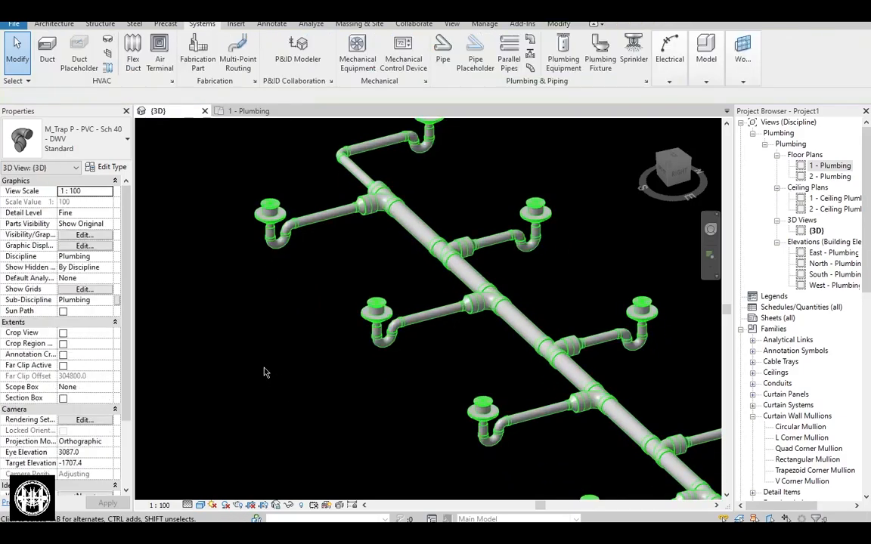
scroll(282, 401, "down", 3)
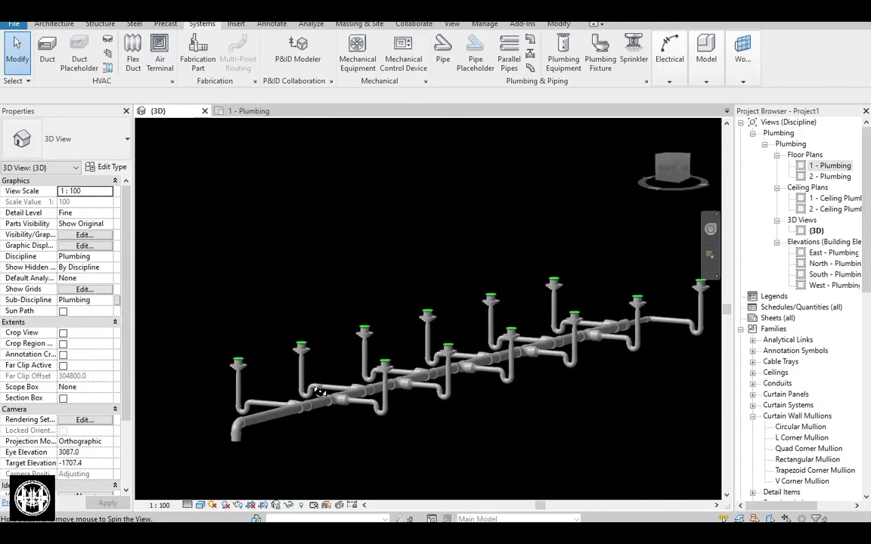